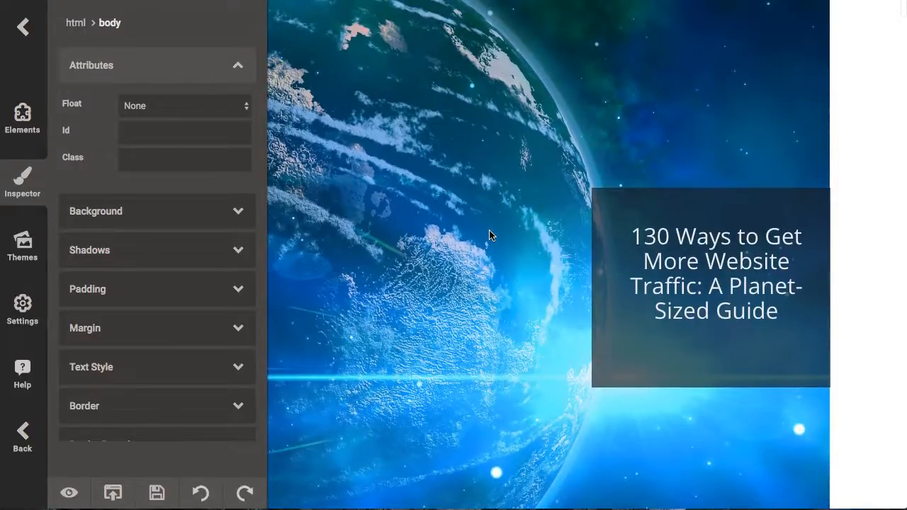
Replace the word "A" after "Traffic:" with "Cheese" in the cover page title.
scroll(489, 235, "down", 2)
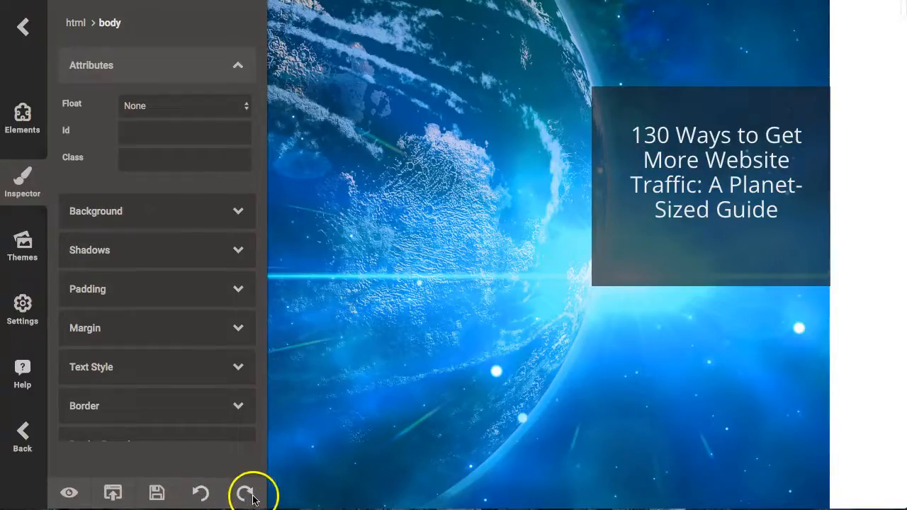
left_click(722, 188)
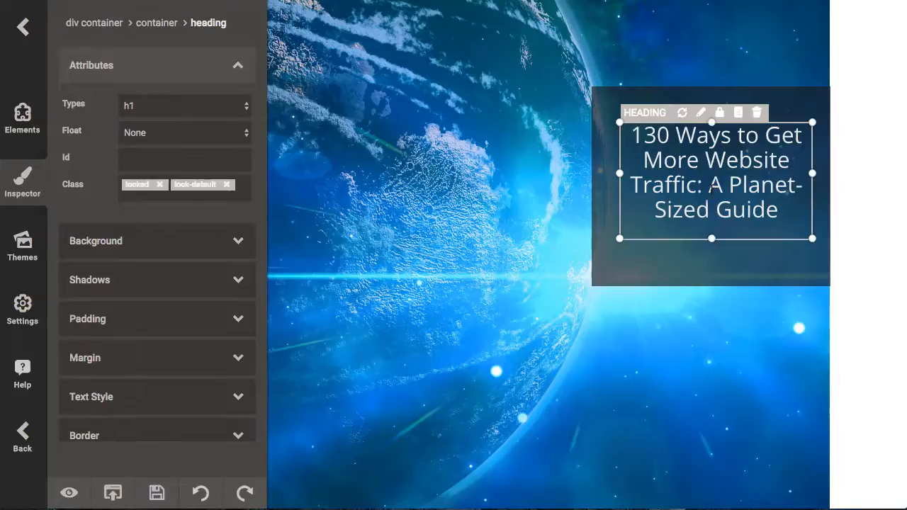
double_click(712, 185)
type("Cheese")
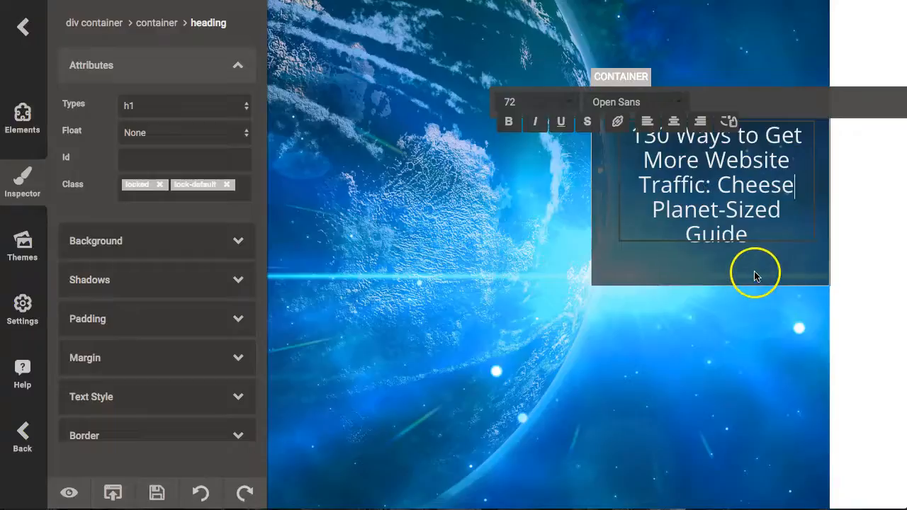
left_click(522, 239)
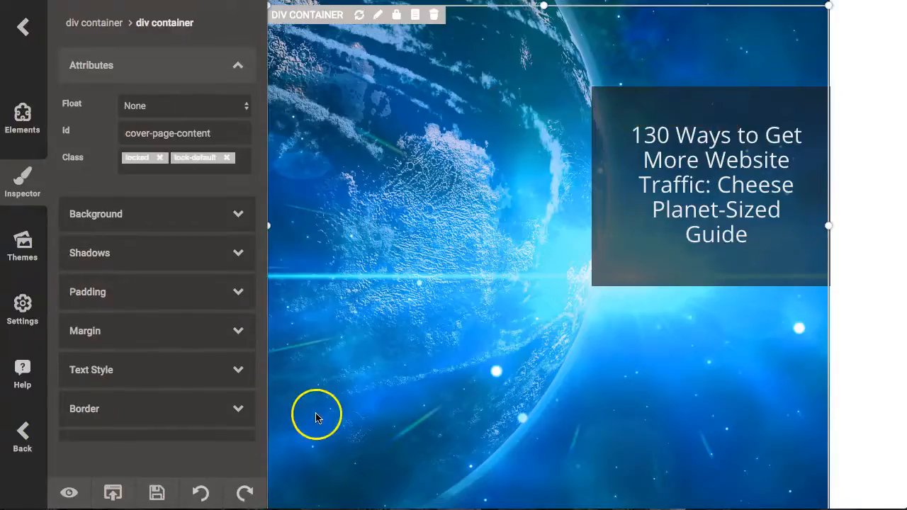
Undo the typing of "Cheese" in the cover title, going back as far as the editing history allows.
left_click(199, 494)
left_click(200, 494)
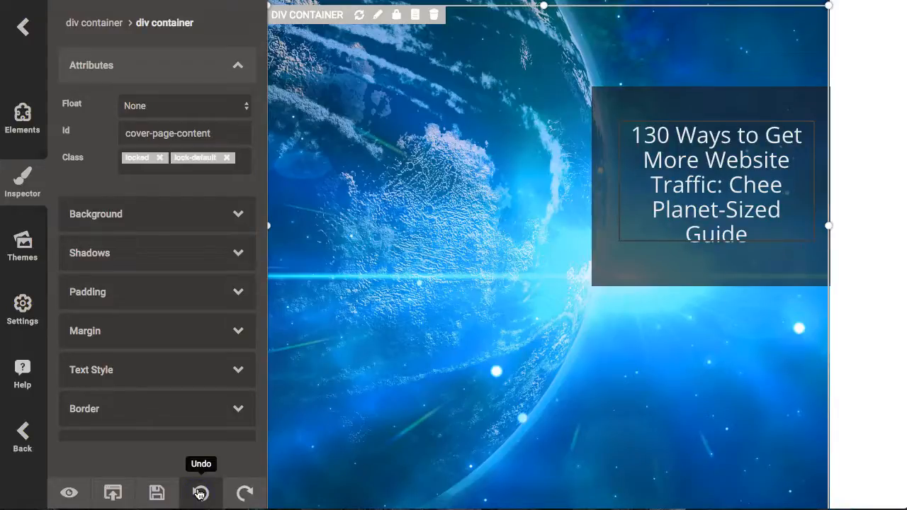
left_click(200, 493)
left_click(200, 494)
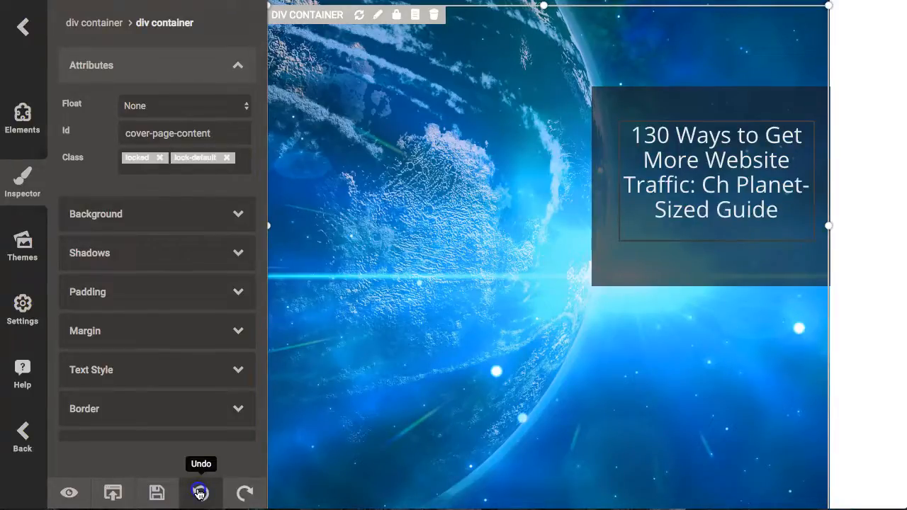
left_click(200, 494)
left_click(370, 207)
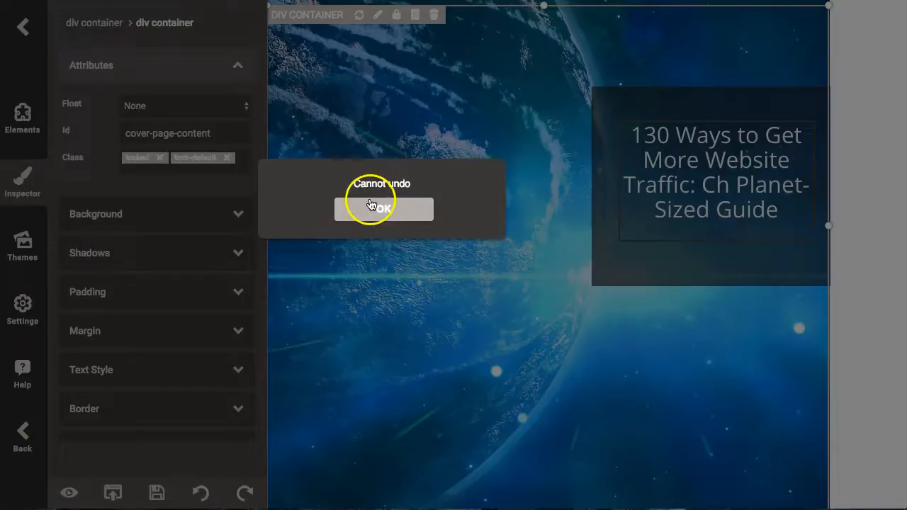
left_click(399, 208)
left_click(201, 492)
Redo the undone edits to the cover title until the word "Cheese" is restored.
left_click(244, 492)
left_click(244, 493)
left_click(244, 492)
left_click(244, 492)
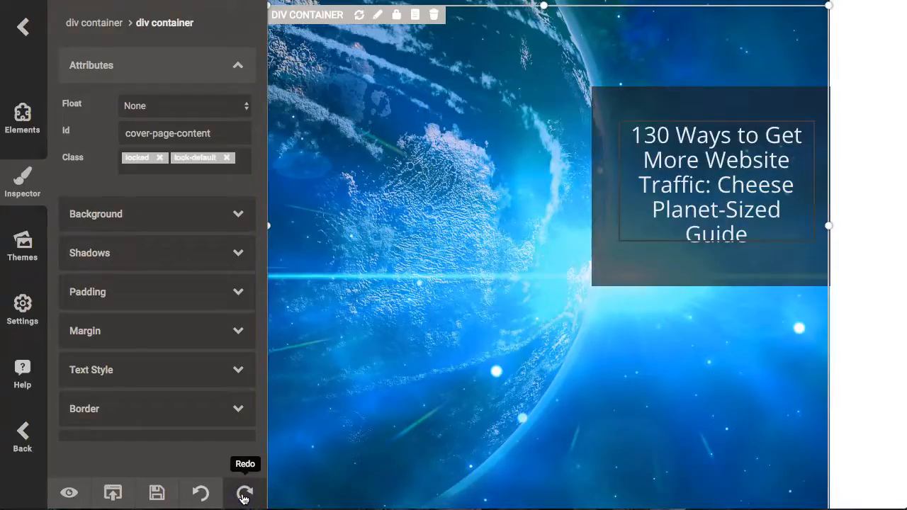
left_click(637, 271)
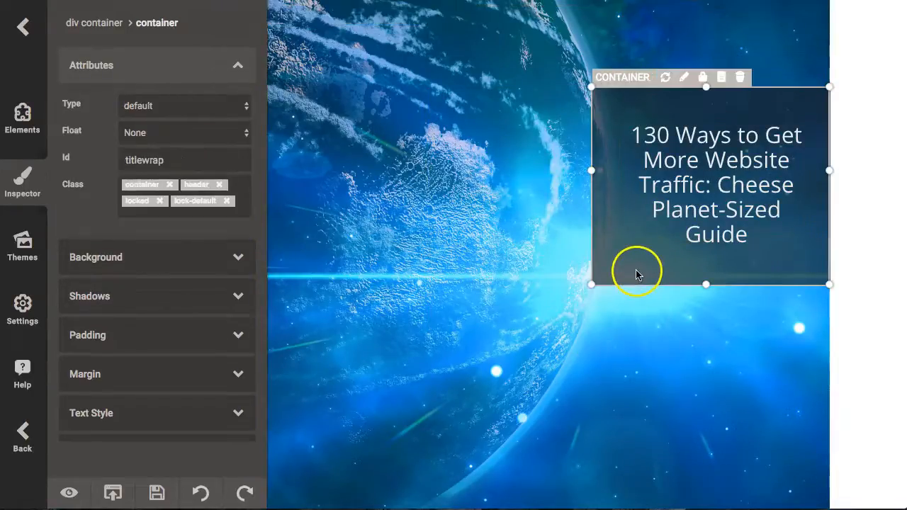
left_click(511, 275)
left_click(610, 190)
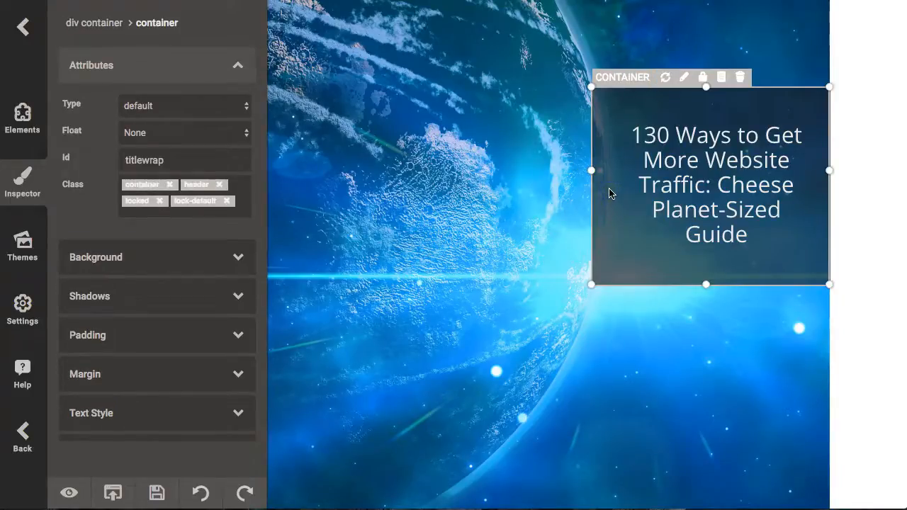
left_click(659, 197)
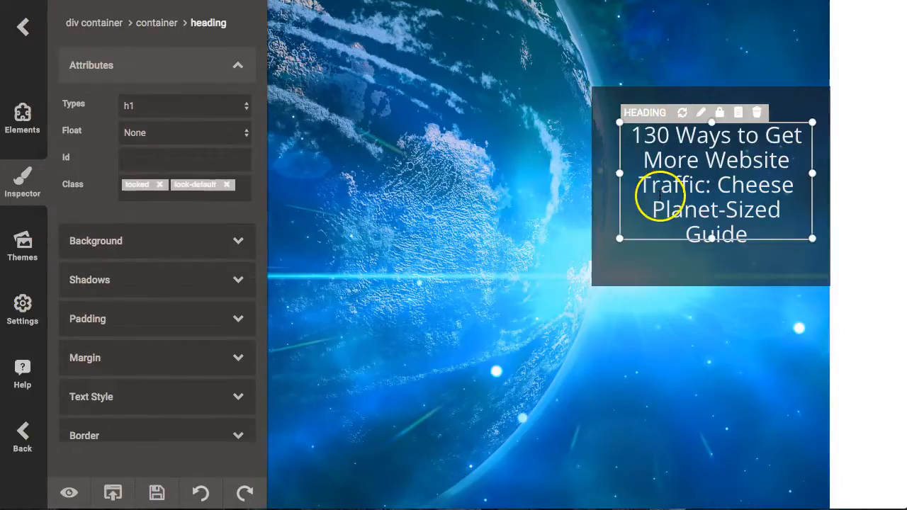
Set the word "favorite" in the paragraph under "4. Add a Link from Your Twitter Profile" to the Impact font.
scroll(518, 279, "down", 5)
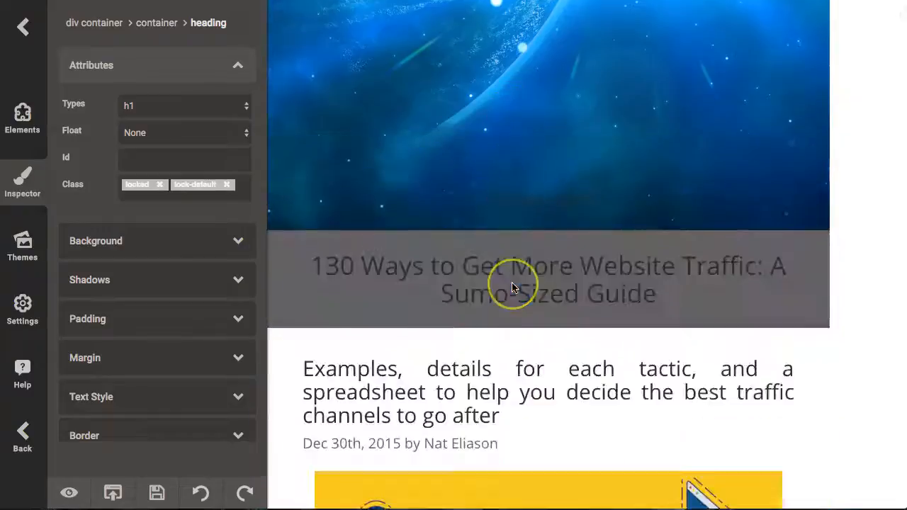
scroll(513, 287, "down", 15)
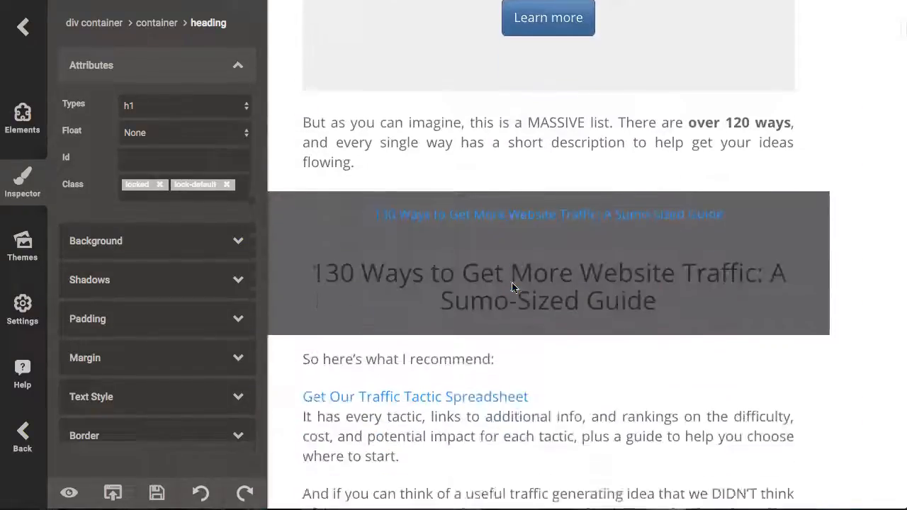
scroll(513, 287, "down", 20)
scroll(511, 282, "down", 20)
scroll(515, 264, "up", 3)
left_click(514, 234)
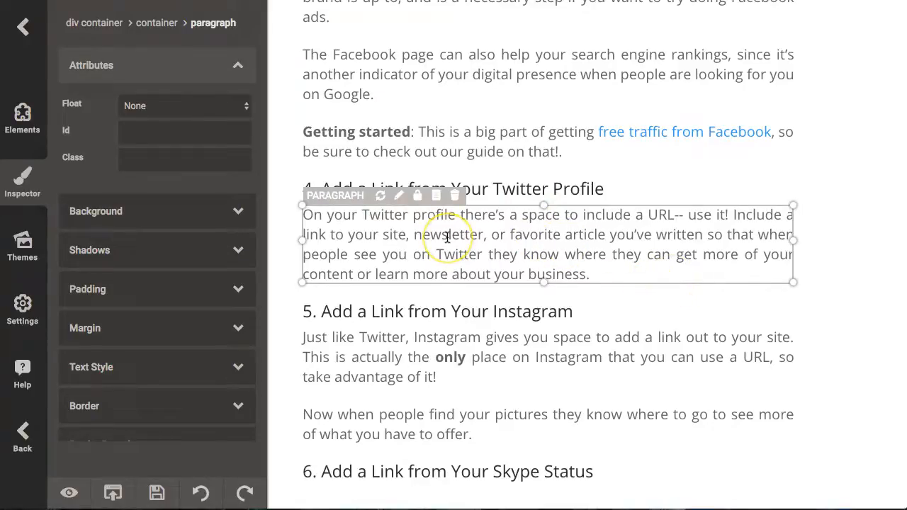
left_click(539, 237)
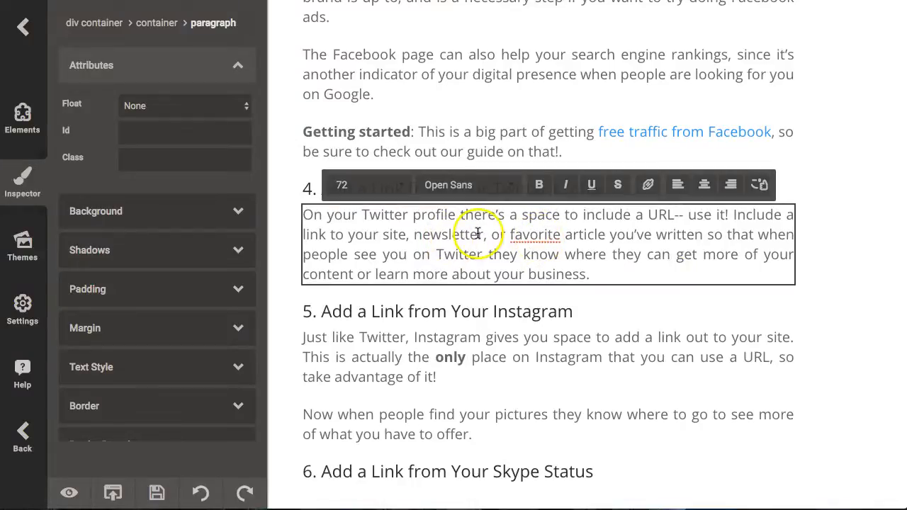
double_click(537, 239)
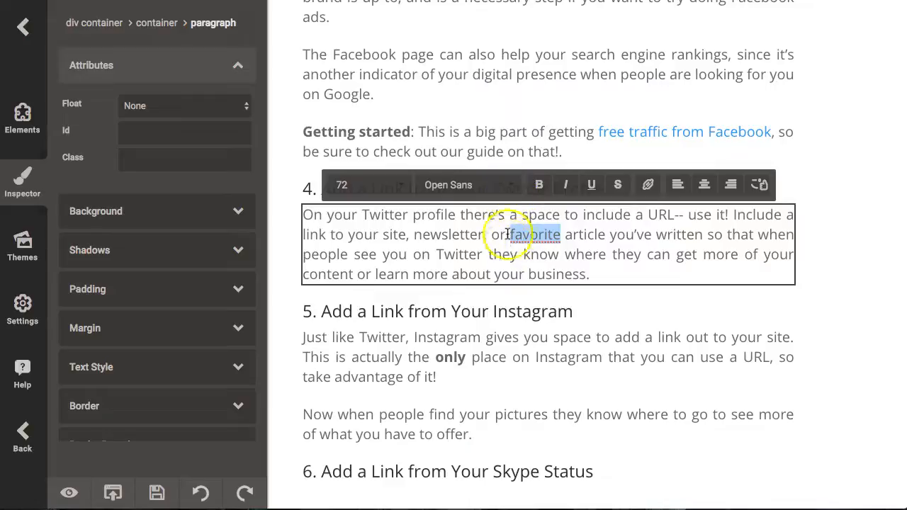
left_click(509, 190)
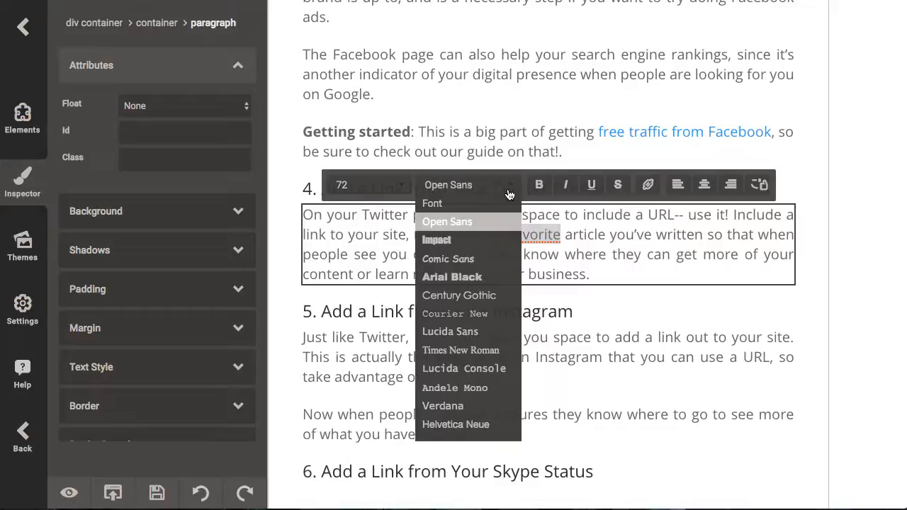
left_click(430, 243)
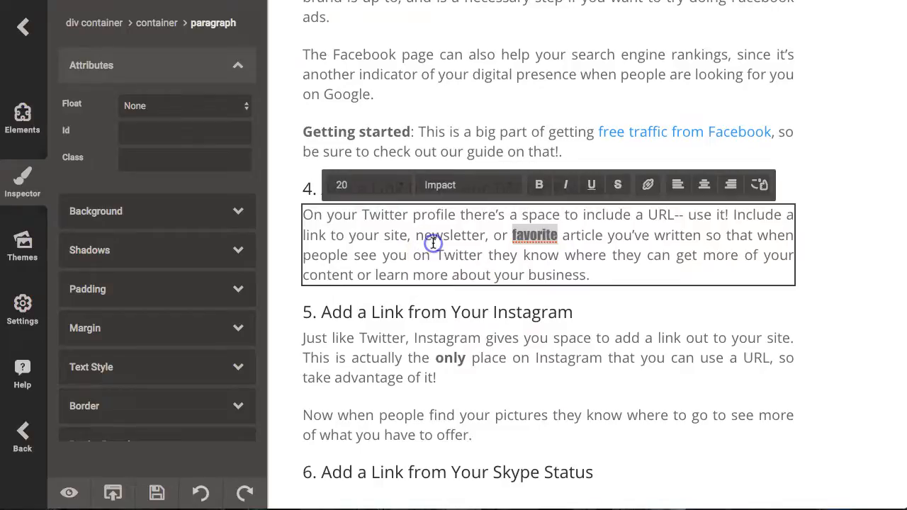
left_click(433, 242)
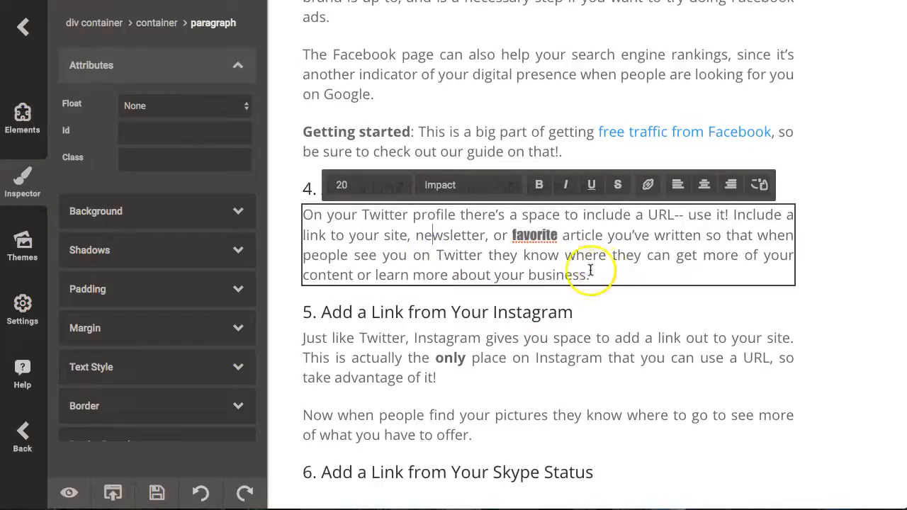
Set the word "article" in the Twitter Profile paragraph to the Andele Mono font.
double_click(581, 235)
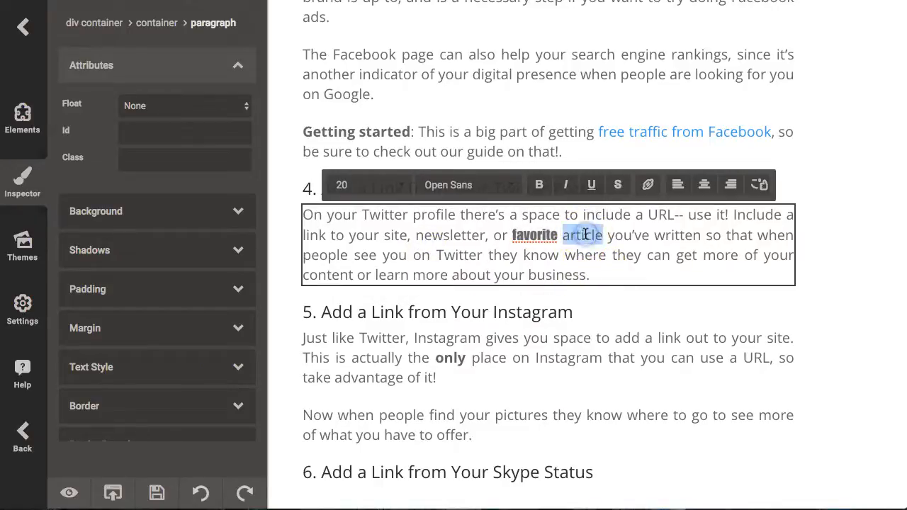
left_click(494, 192)
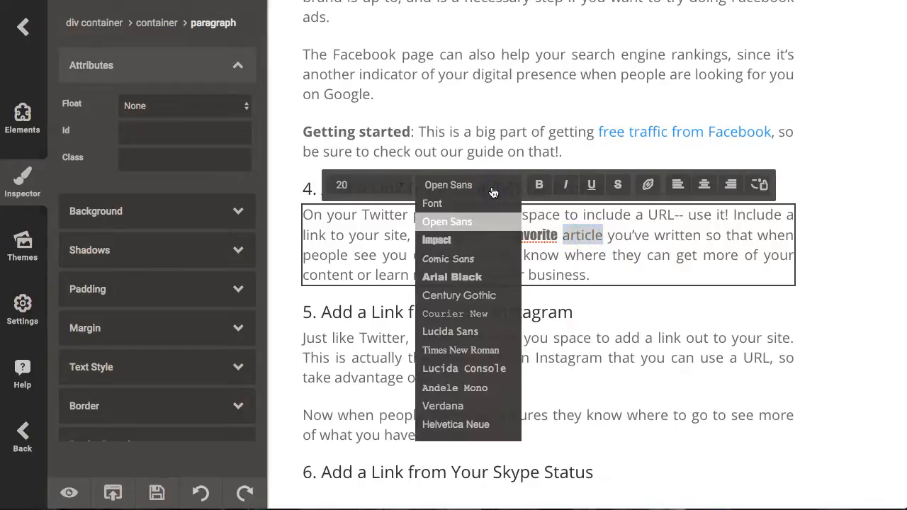
left_click(452, 389)
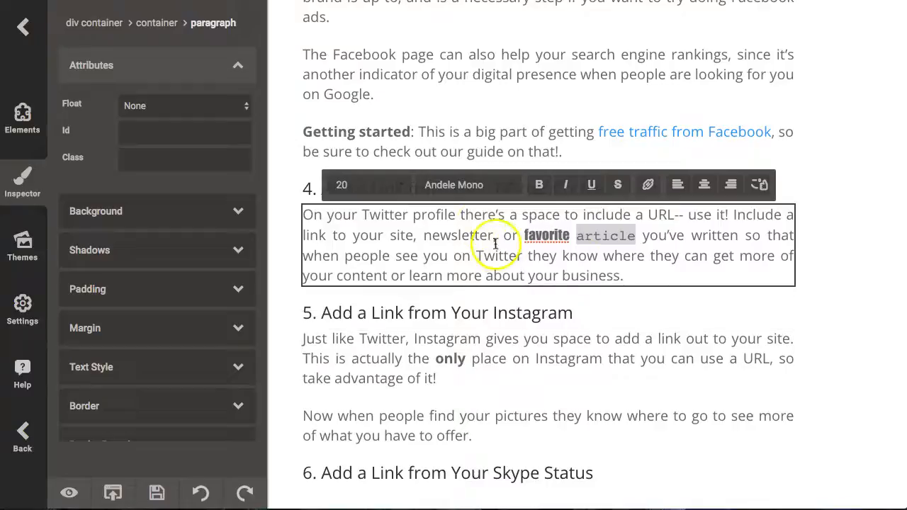
left_click(653, 243)
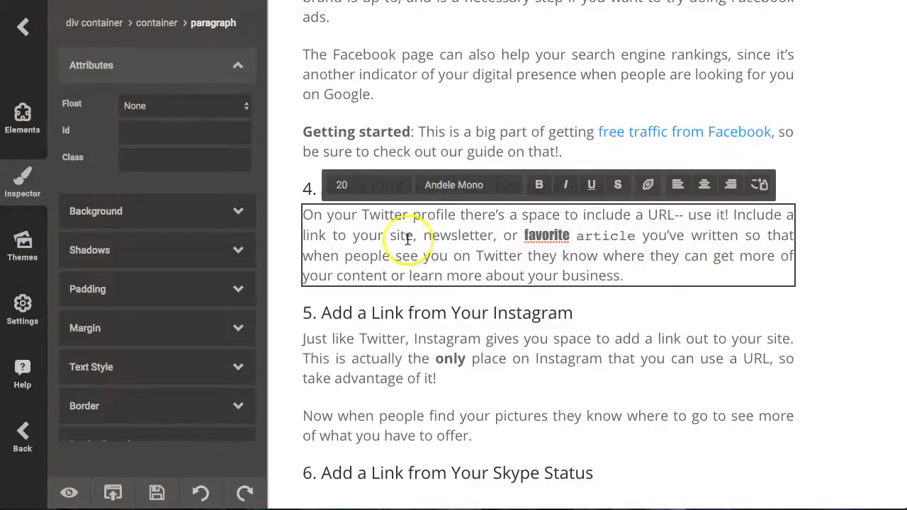
left_click(595, 277)
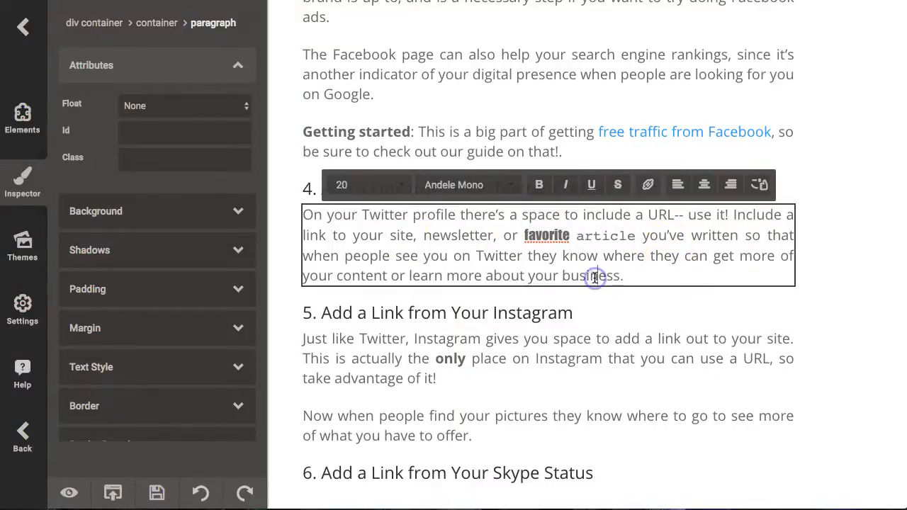
Select the entire Twitter Profile paragraph and set its font to Impact.
left_click(678, 265)
left_click_drag(644, 273, 312, 217)
left_click(467, 191)
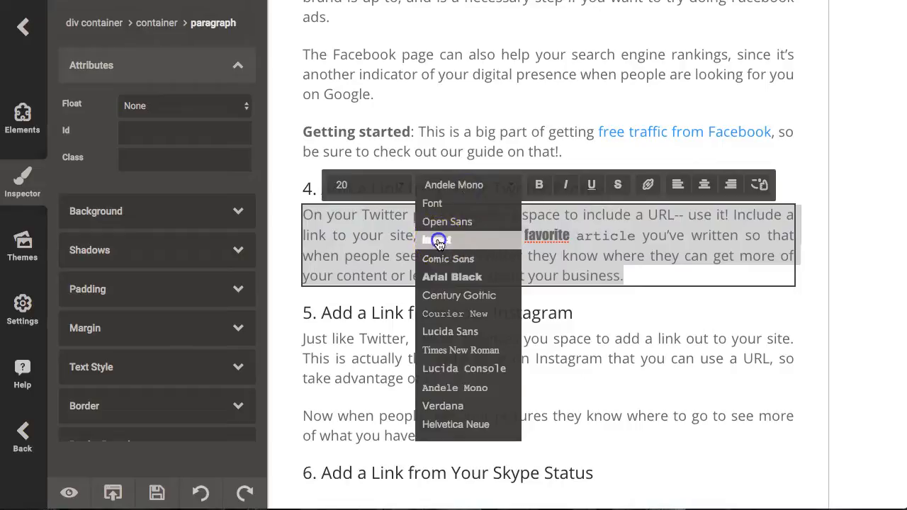
left_click(439, 242)
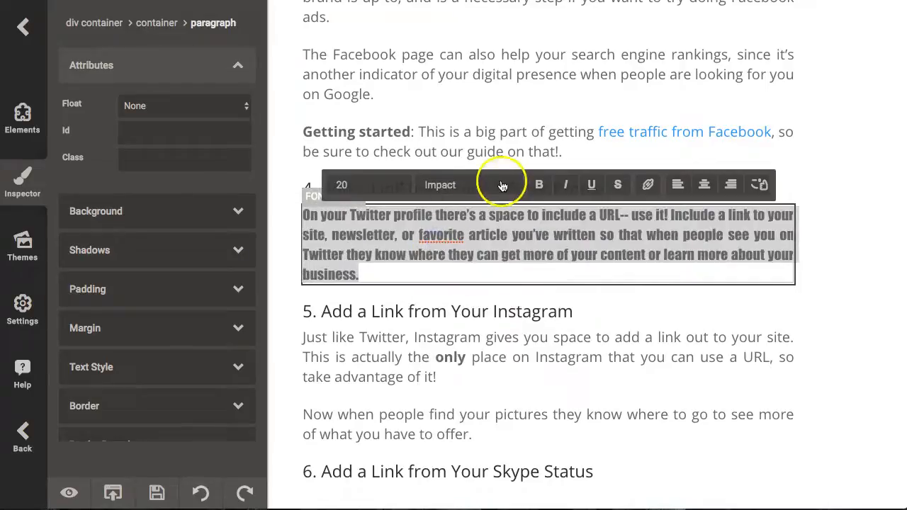
Set the entire Twitter Profile paragraph to the Open Sans font and leave text editing.
left_click(501, 184)
left_click(450, 219)
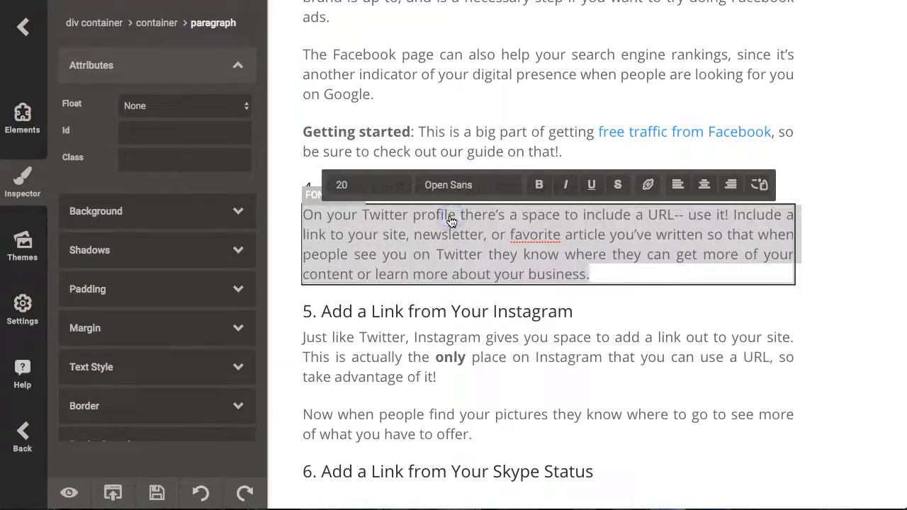
left_click(525, 235)
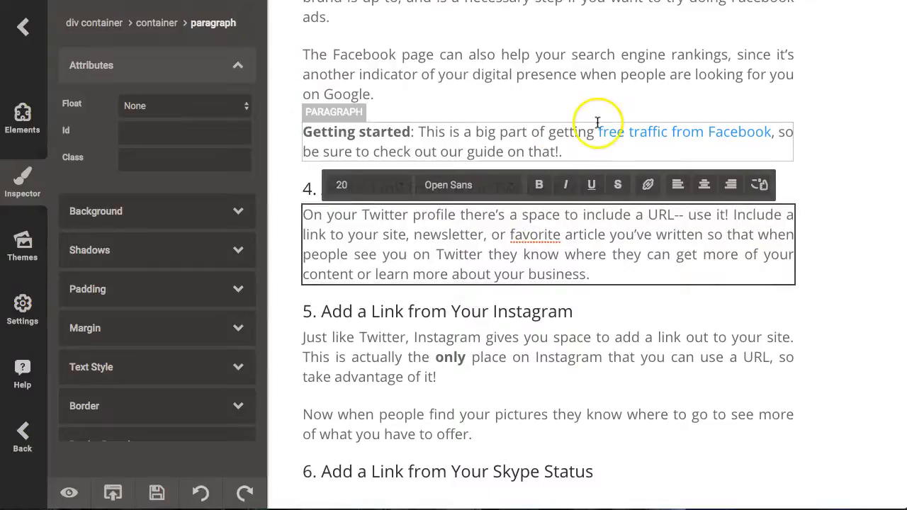
left_click(565, 88)
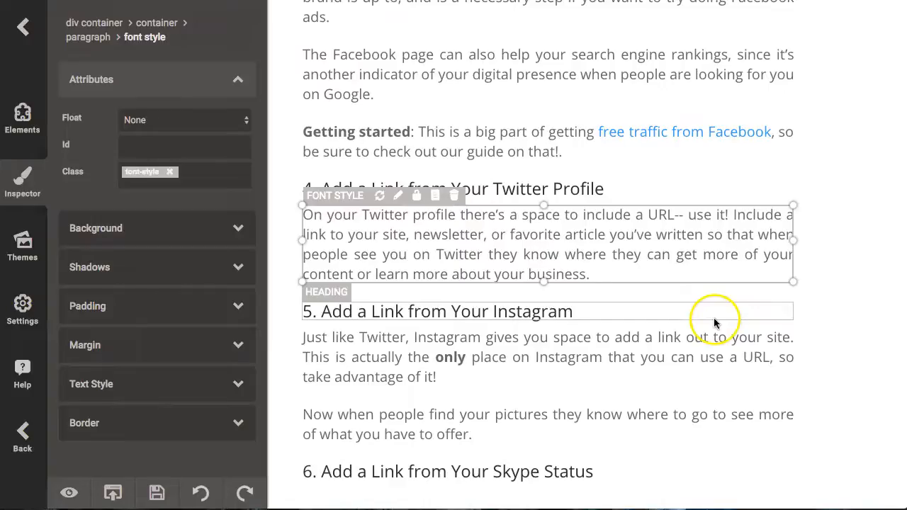
Deselect the paragraph and try to undo the last font change.
left_click(849, 156)
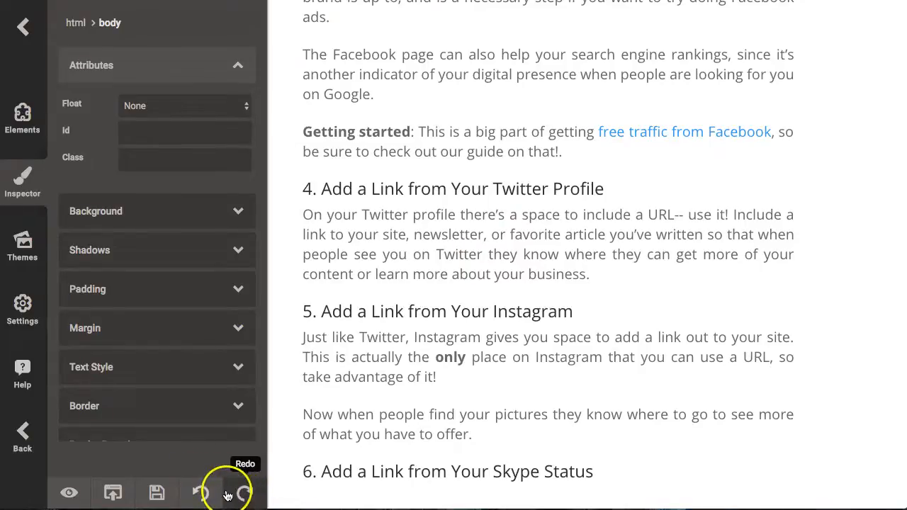
left_click(201, 496)
left_click(462, 323)
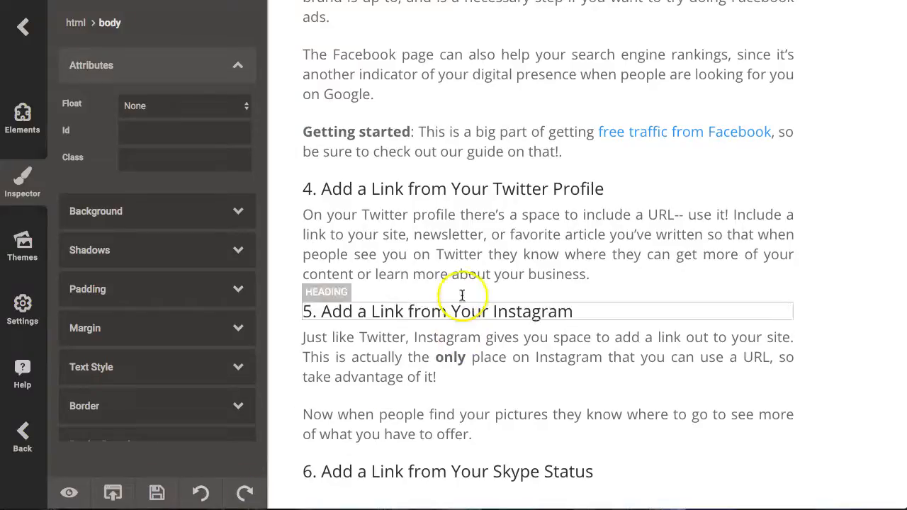
Set the word "Twitter" in the first paragraph under "5. Add a Link from Your Instagram" to the Impact font.
scroll(461, 323, "down", 1)
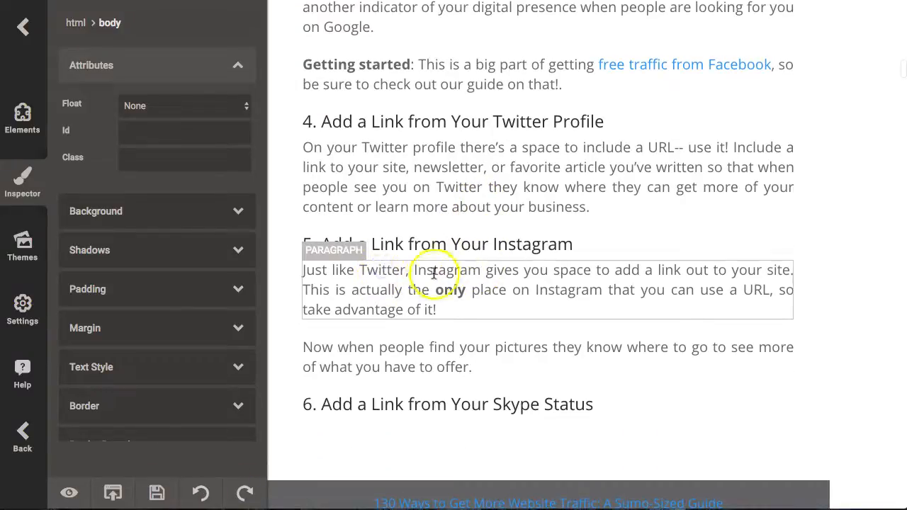
left_click(371, 270)
left_click(377, 271)
double_click(378, 271)
left_click(454, 240)
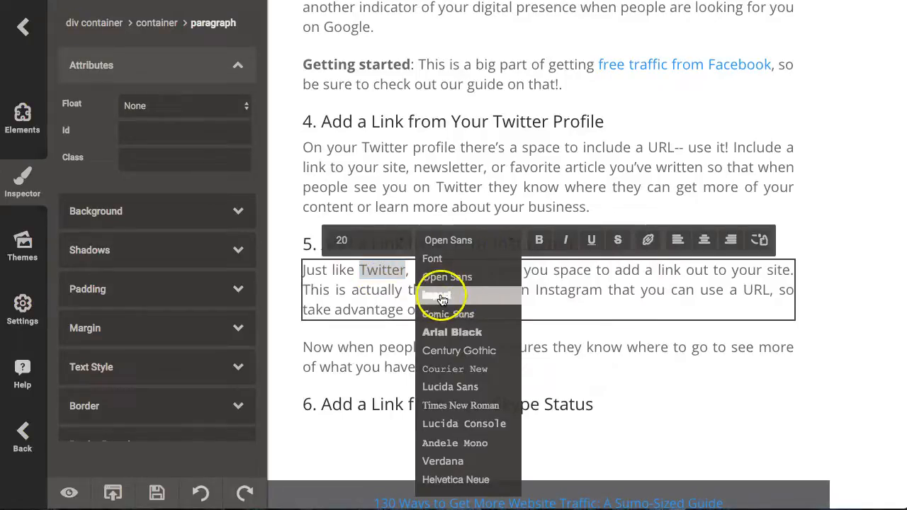
left_click(442, 296)
Set the word "Instagram" in the second sentence under "5. Add a Link from Your Instagram" to Andele Mono and leave text editing.
triple_click(567, 295)
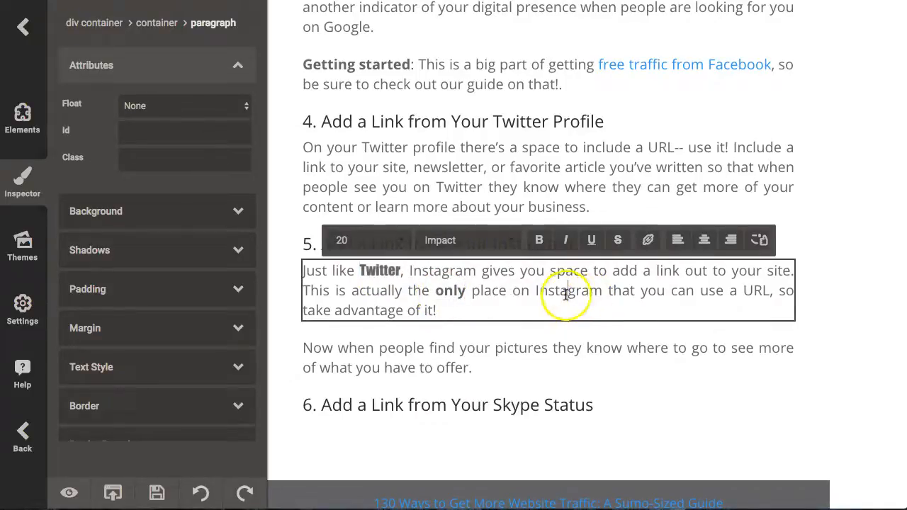
double_click(571, 292)
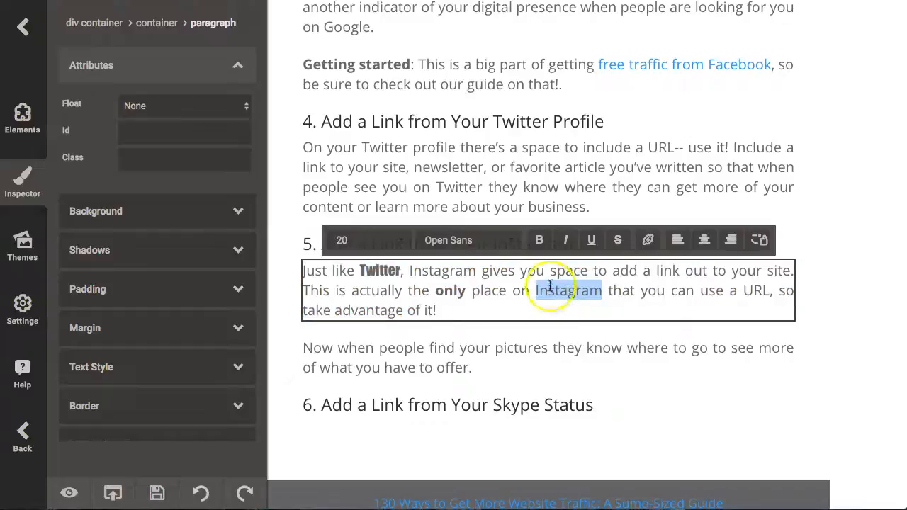
left_click(482, 240)
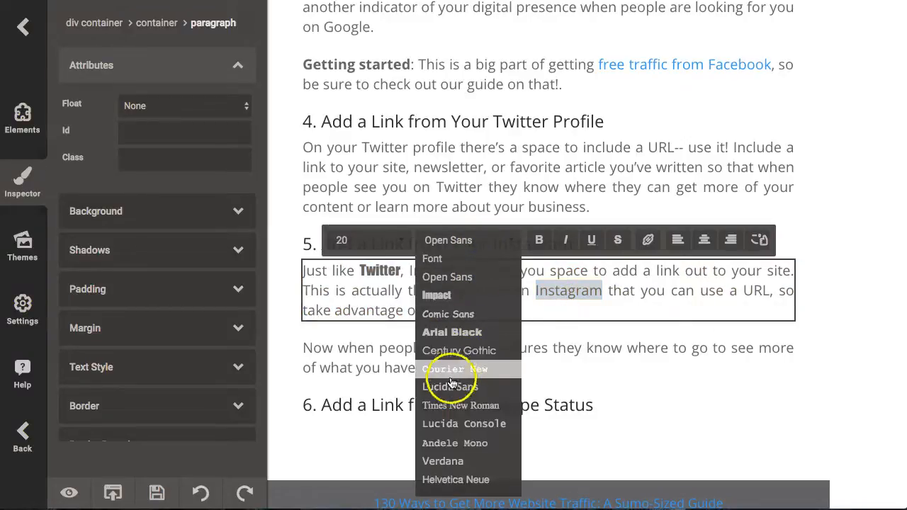
left_click(473, 445)
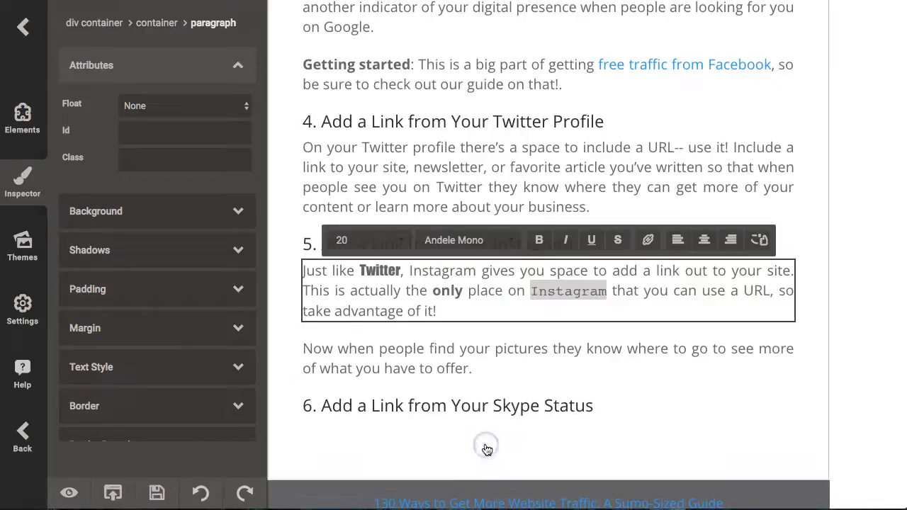
left_click(540, 306)
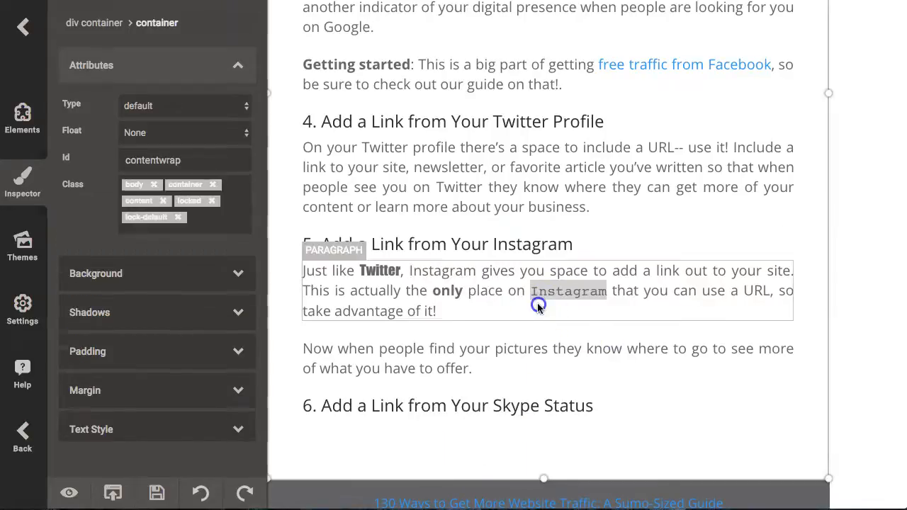
Undo the font changes on "Instagram" and "Twitter", and redo both of them.
left_click(199, 494)
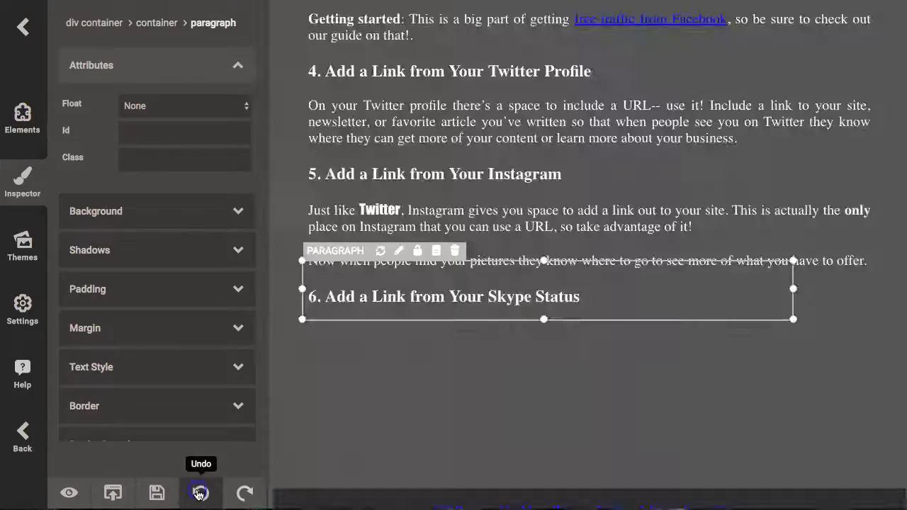
left_click(199, 493)
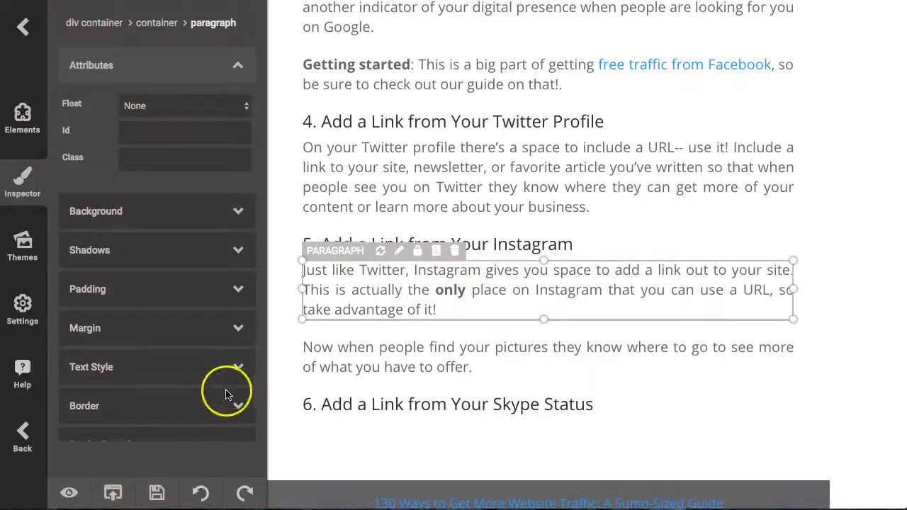
left_click(244, 494)
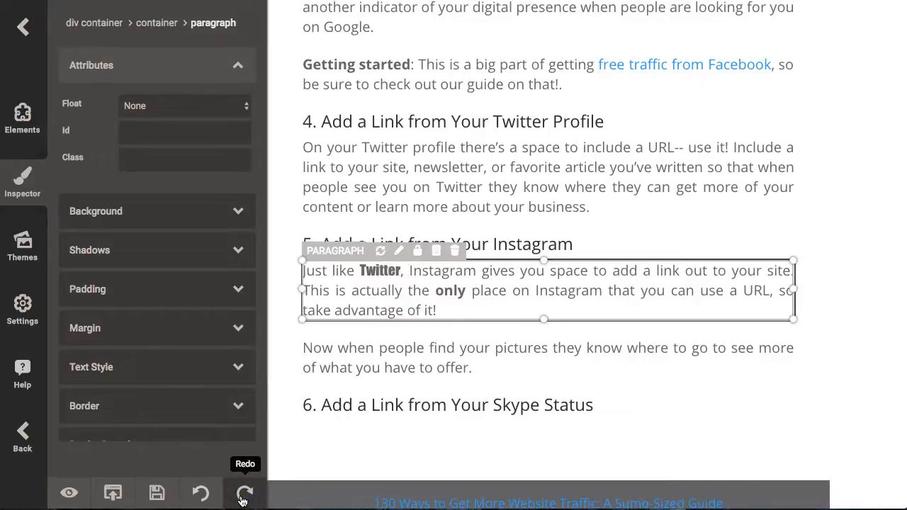
left_click(243, 496)
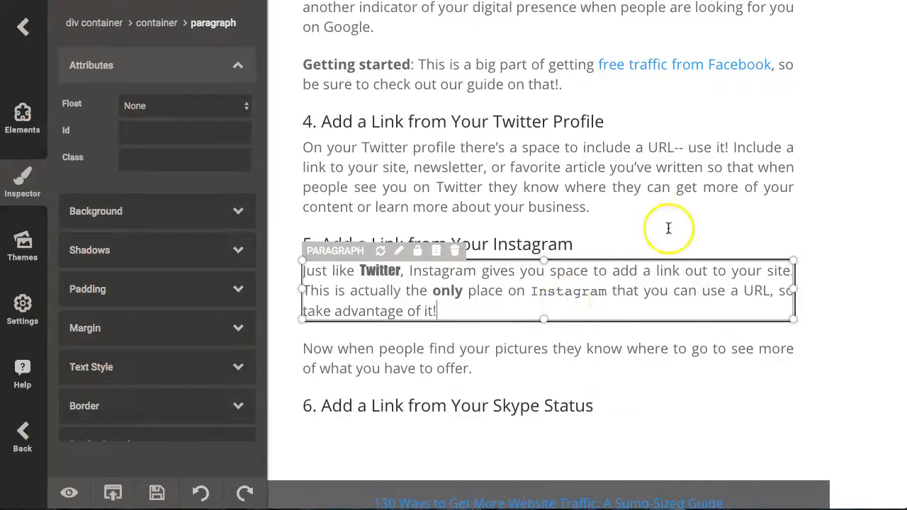
Inspect the separate font style elements on the words "Twitter" and "Instagram" and select the paragraph that contains them.
left_click(573, 202)
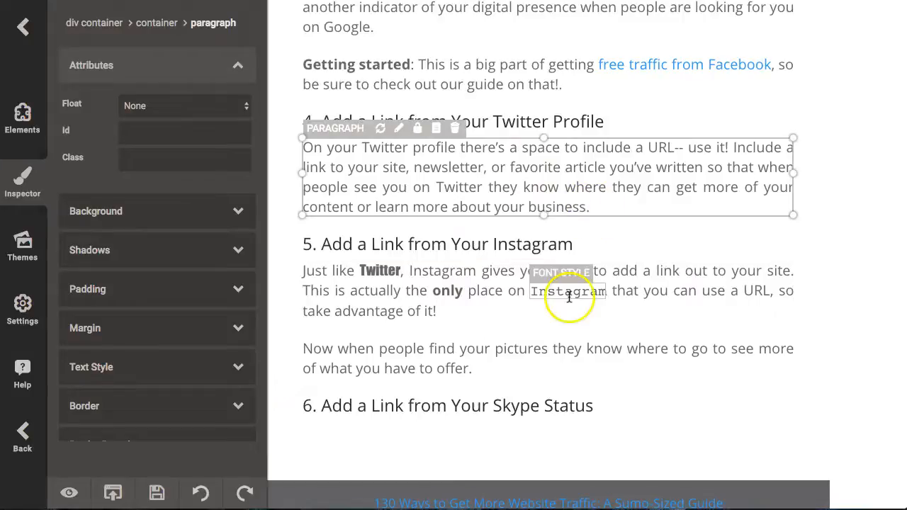
left_click(386, 269)
scroll(386, 270, "down", 1)
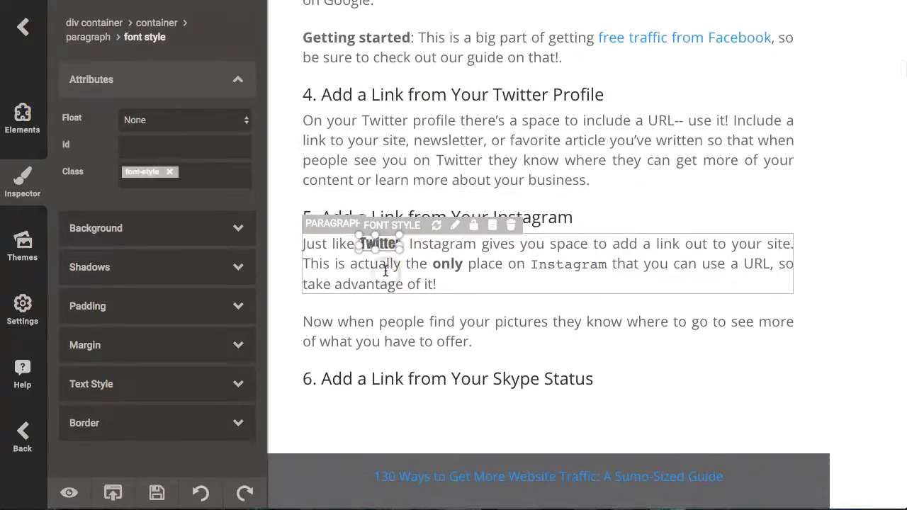
left_click(559, 268)
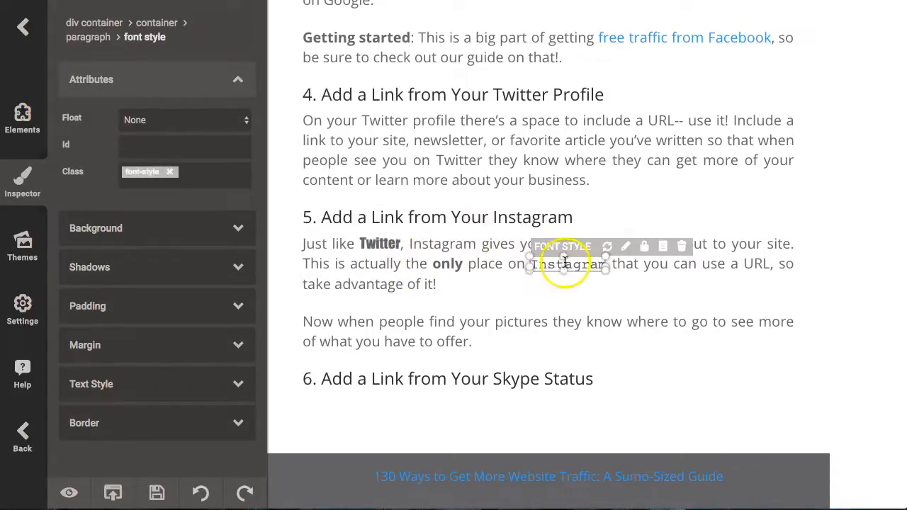
left_click(479, 263)
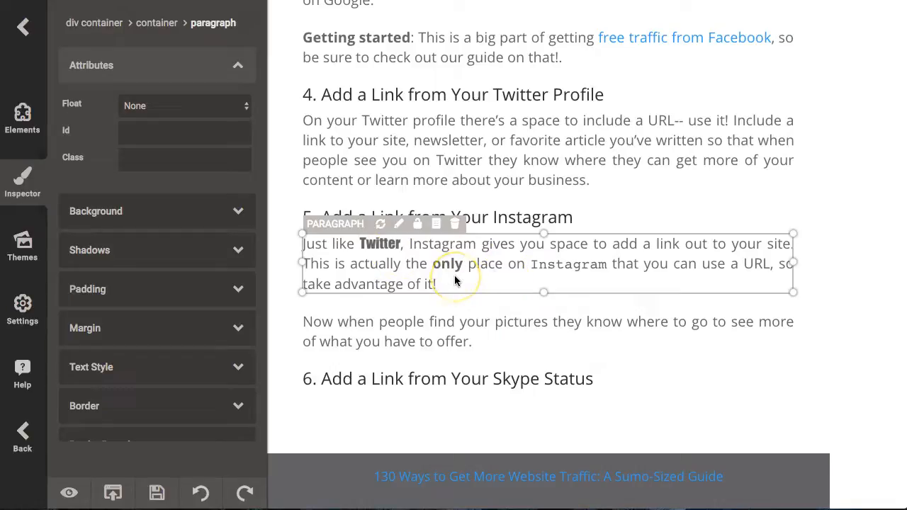
Remove the single-word fonts from the first paragraph under "5. Add a Link from Your Instagram" and set the entire paragraph to Impact.
left_click(438, 226)
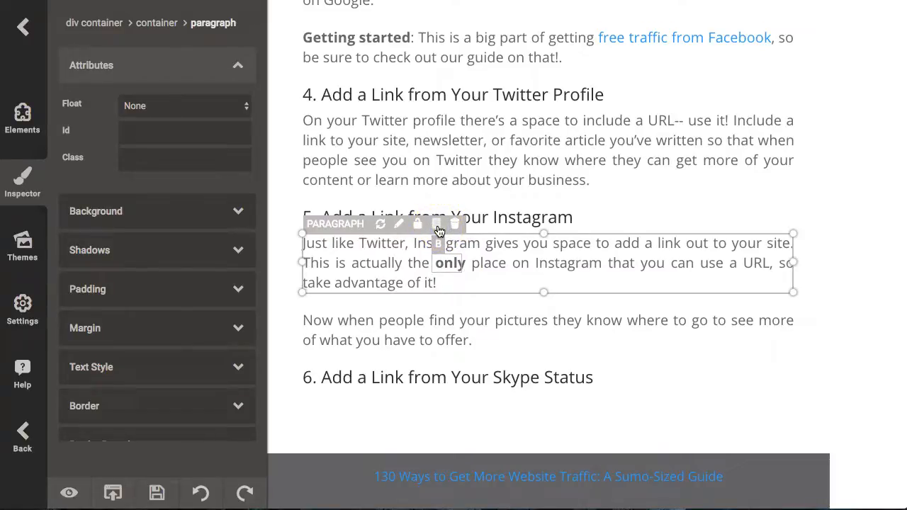
left_click(532, 248)
double_click(449, 243)
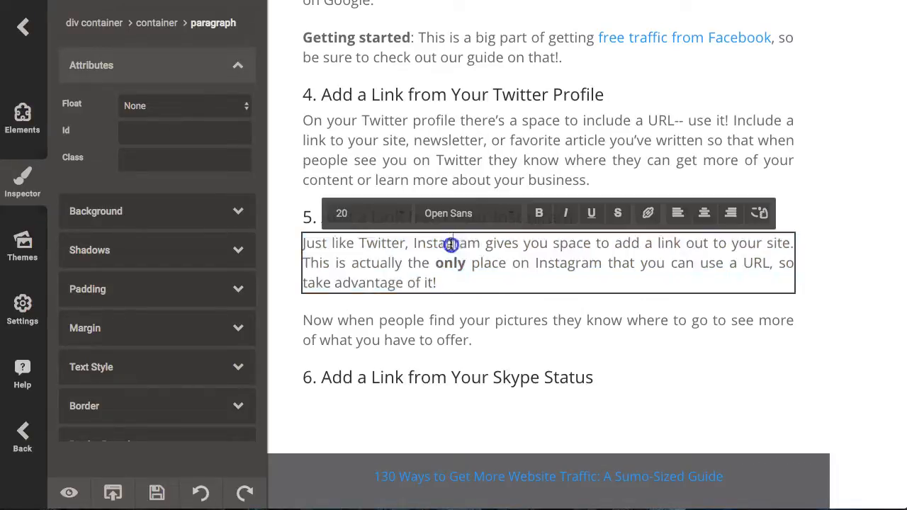
triple_click(450, 243)
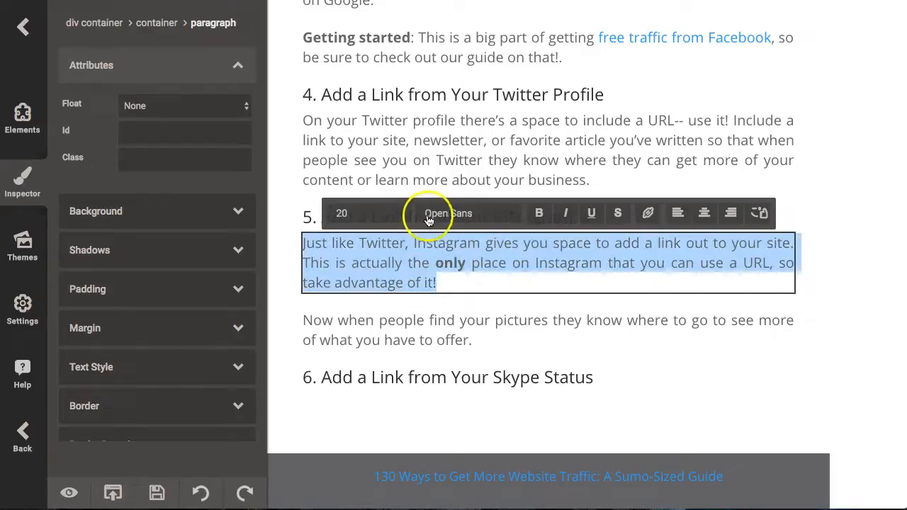
left_click(453, 213)
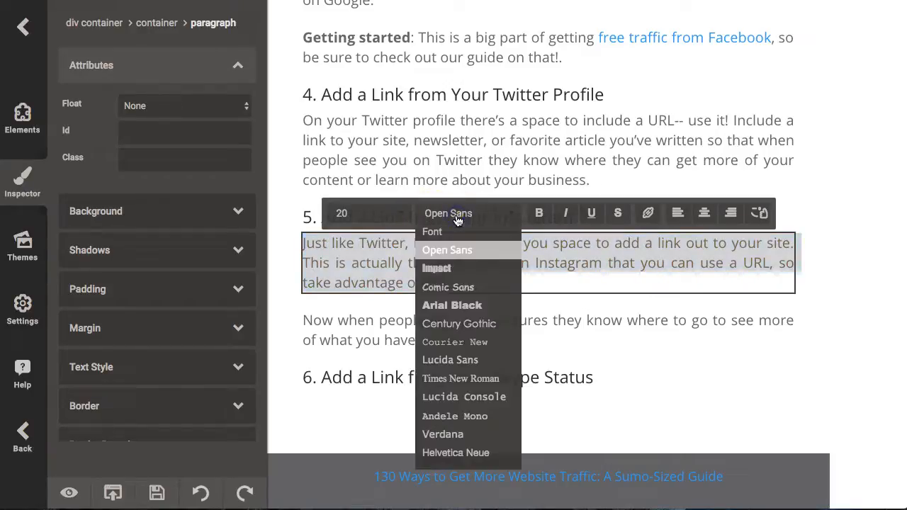
left_click(439, 269)
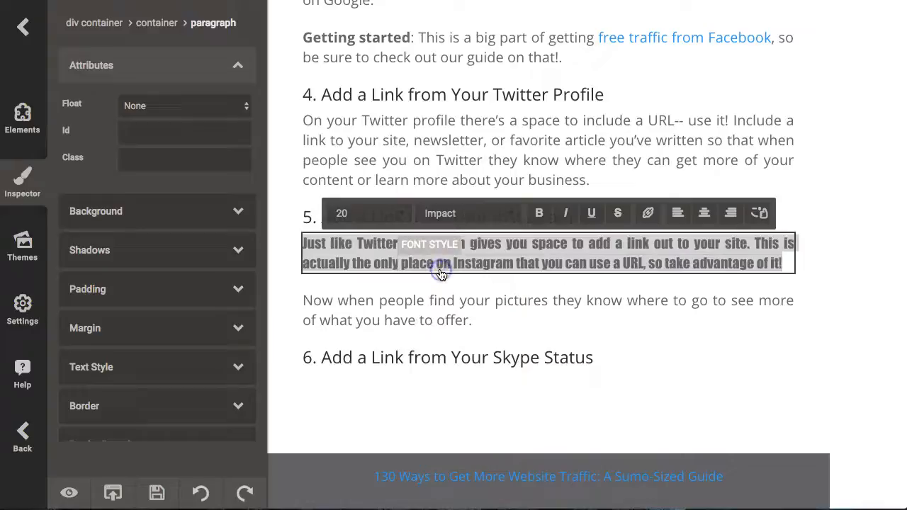
left_click(434, 299)
left_click(433, 299)
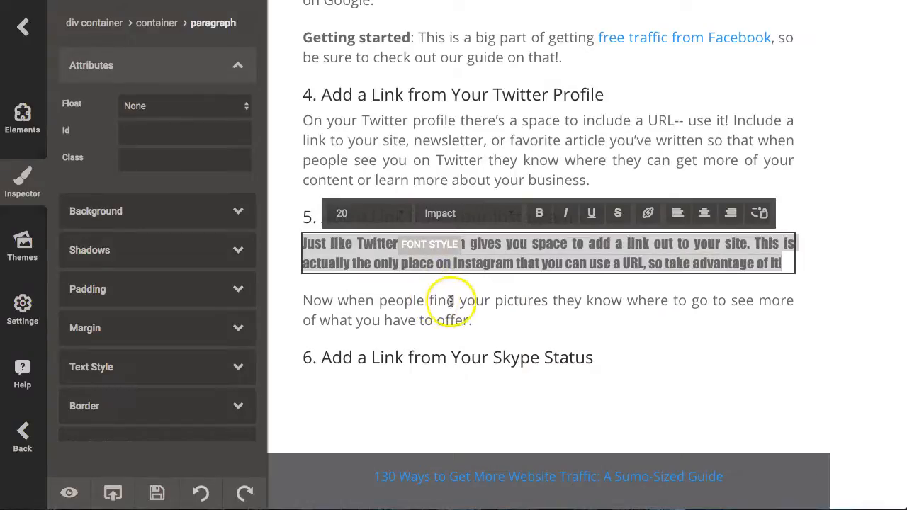
Select the paragraph under "4. Add a Link from Your Twitter Profile" and open the Google fonts selection from its text style settings.
left_click(359, 243)
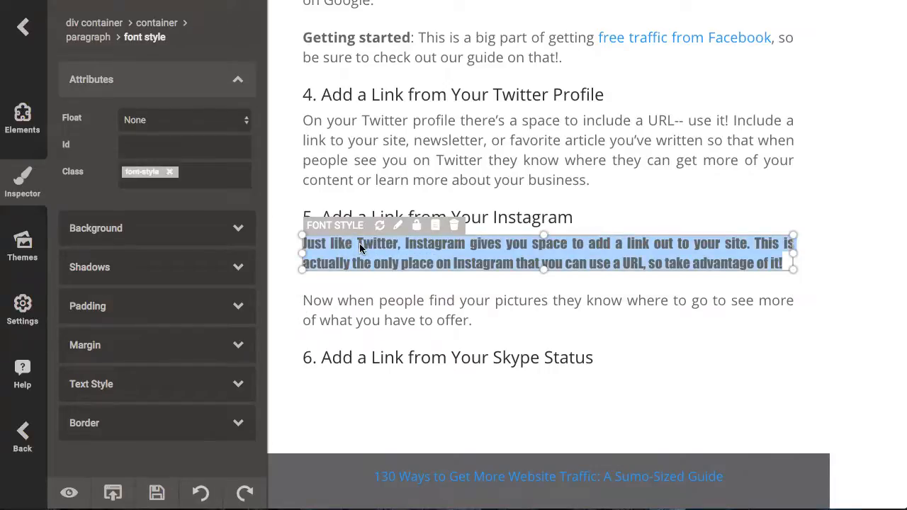
left_click(351, 133)
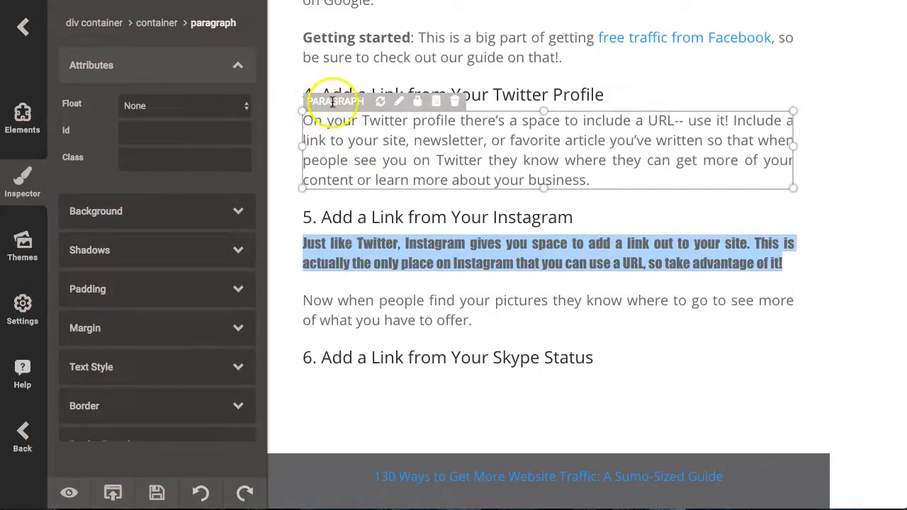
left_click(101, 371)
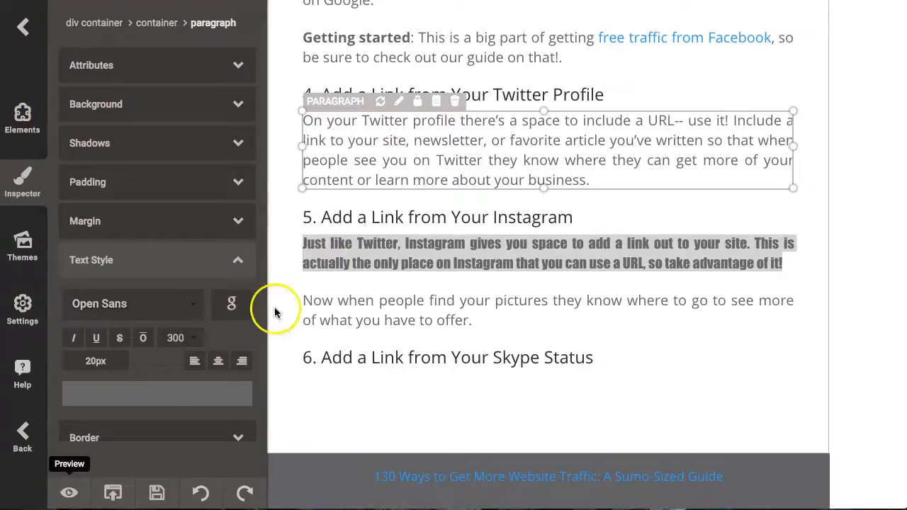
left_click(234, 305)
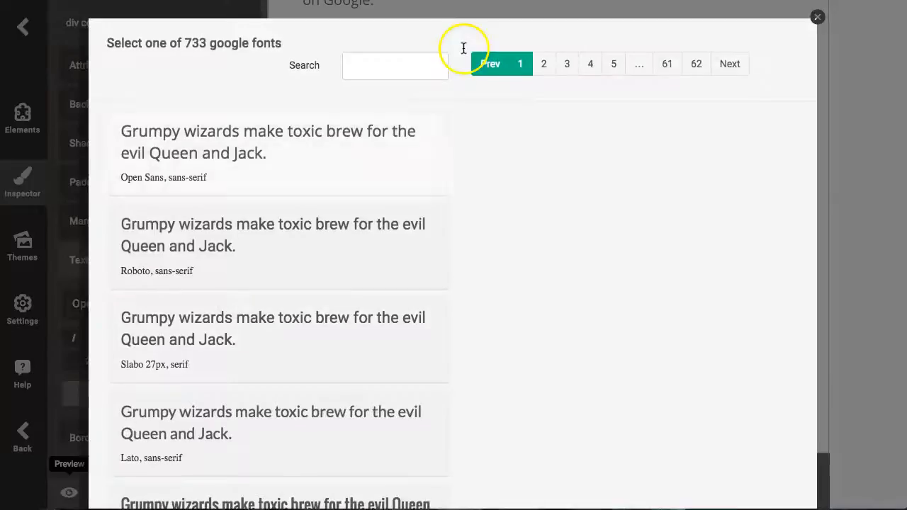
Search the Google fonts for "serif", browse to page 5 and apply the Pacifico font.
left_click(380, 66)
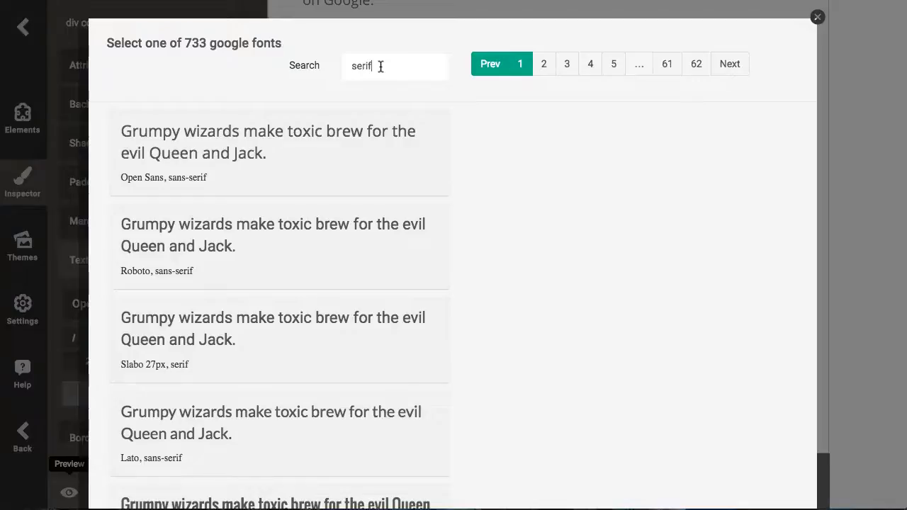
left_click(569, 65)
left_click(347, 79)
left_click(254, 413)
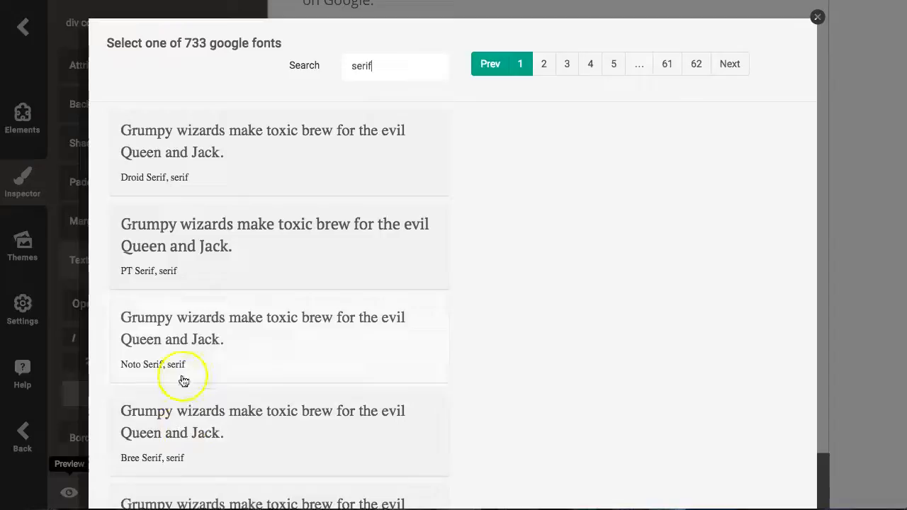
left_click(616, 66)
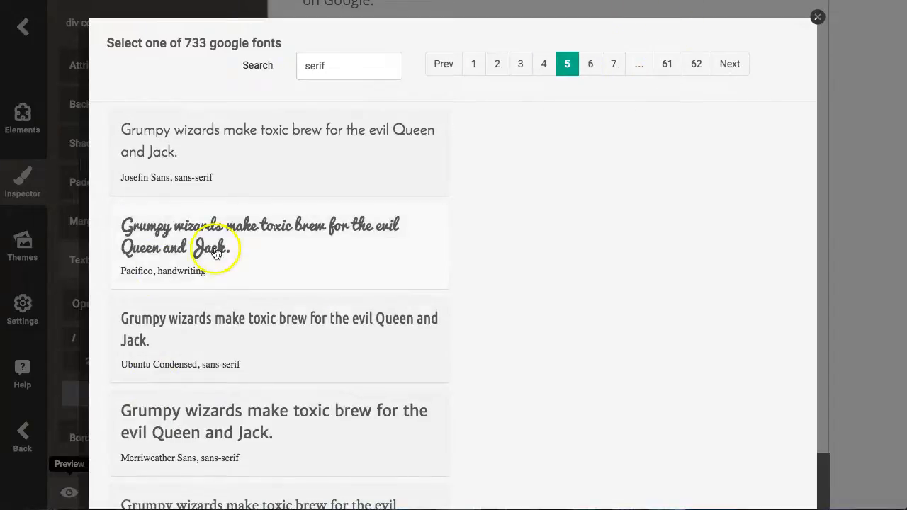
left_click(343, 232)
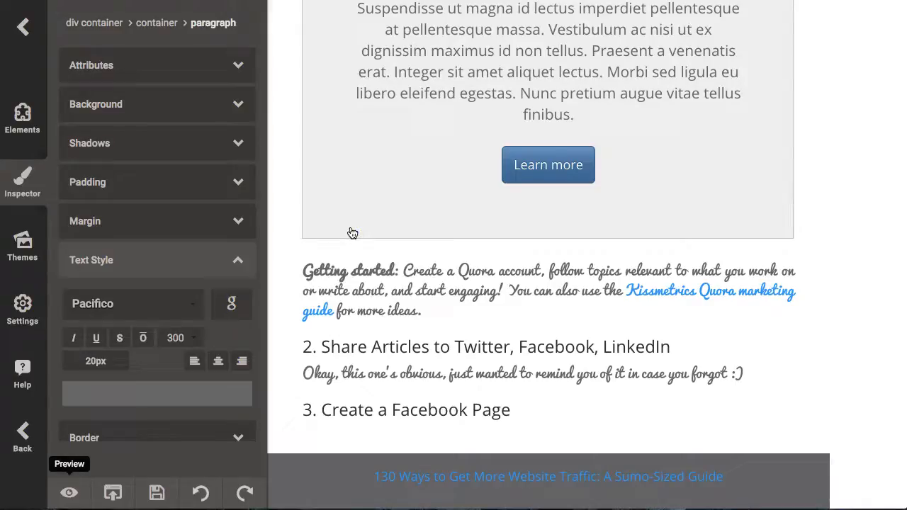
Review the Pacifico font across the ebook's paragraphs and undo the font change.
left_click(394, 290)
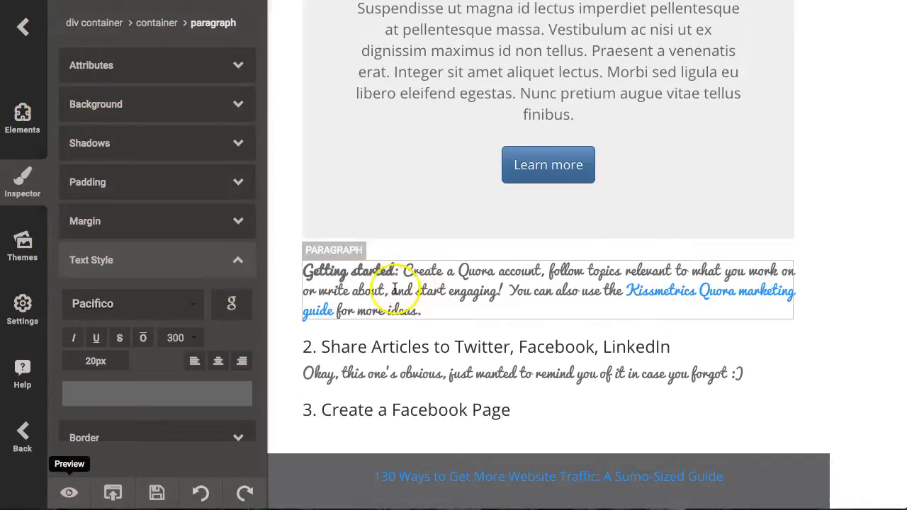
scroll(497, 301, "down", 6)
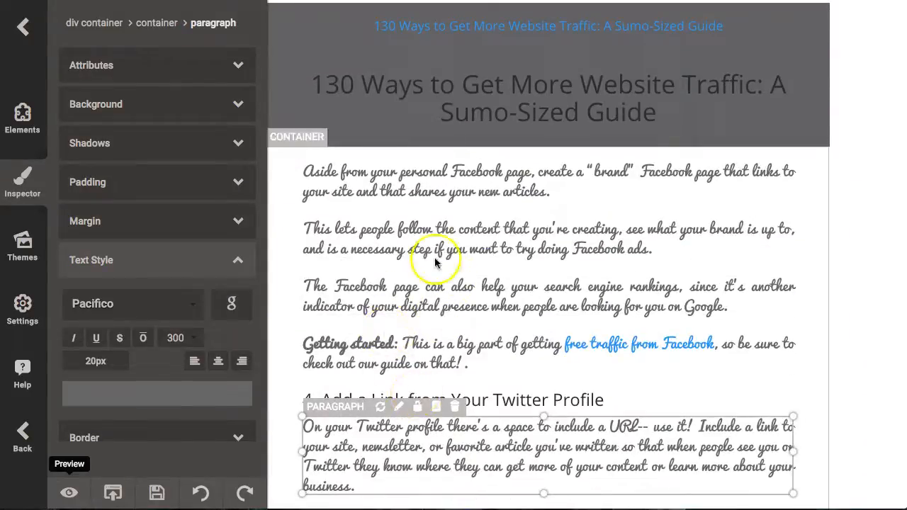
scroll(434, 257, "down", 1)
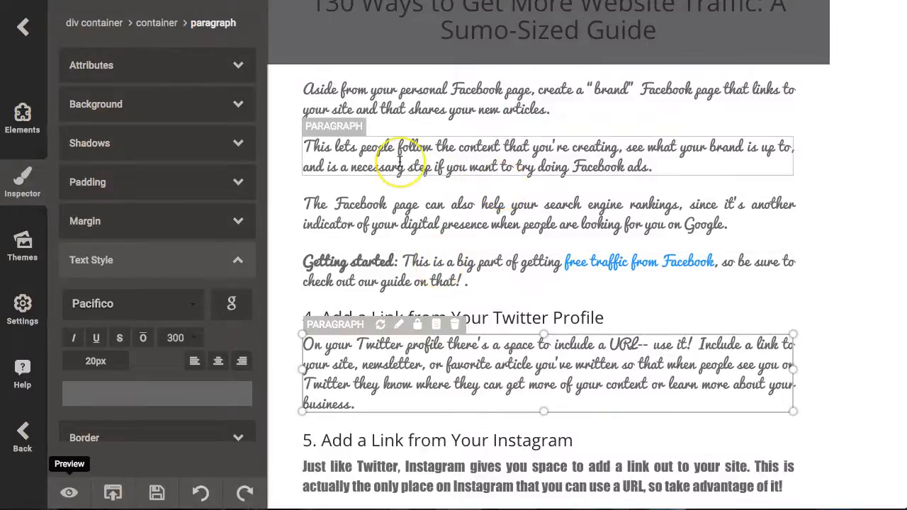
scroll(400, 161, "down", 1)
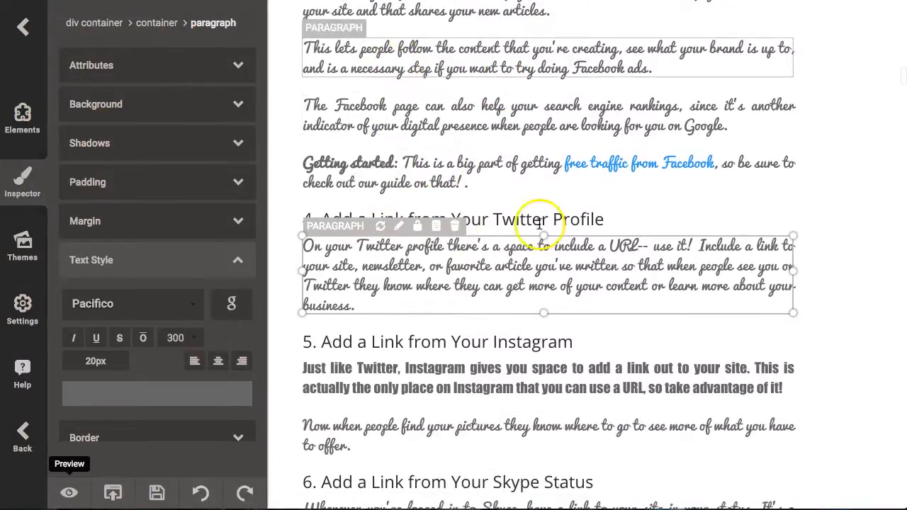
left_click(202, 496)
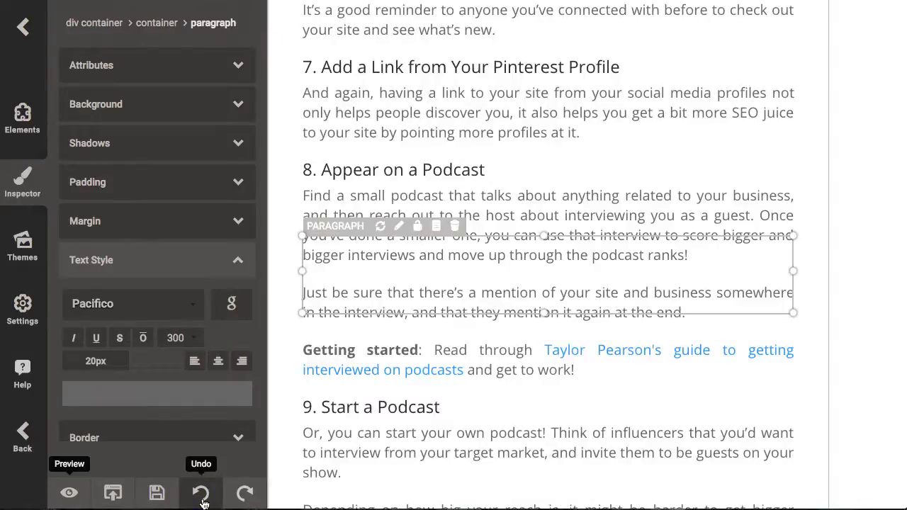
Select the second paragraph under "8. Appear on a Podcast" and check its font and the surrounding text.
left_click(588, 195)
left_click(419, 309)
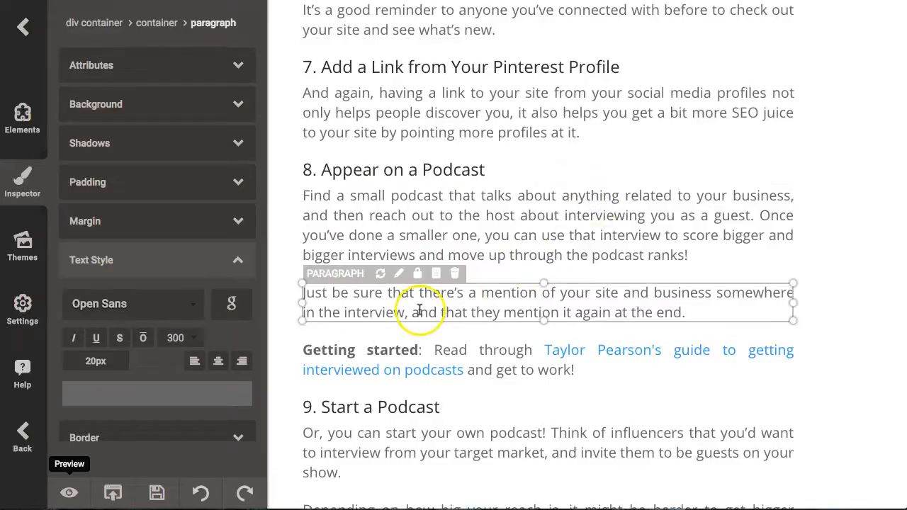
scroll(425, 184, "down", 3)
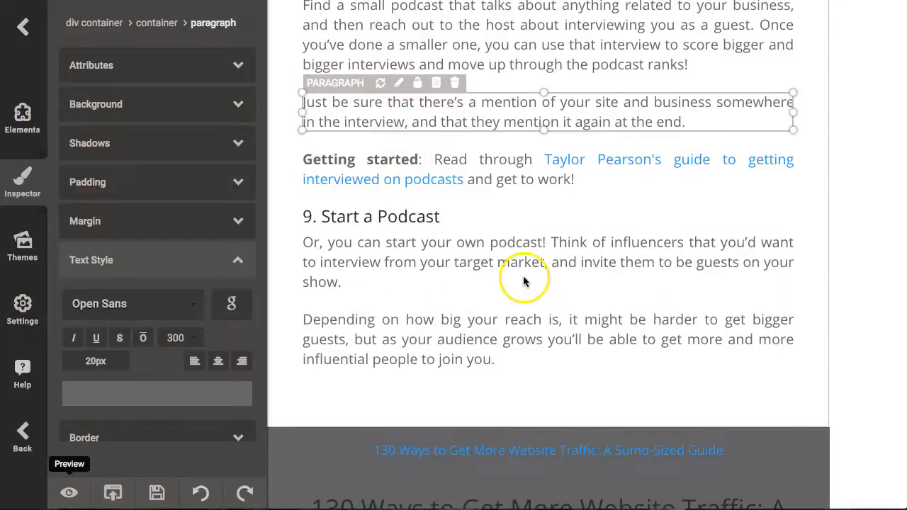
scroll(540, 147, "up", 2)
scroll(609, 166, "down", 1)
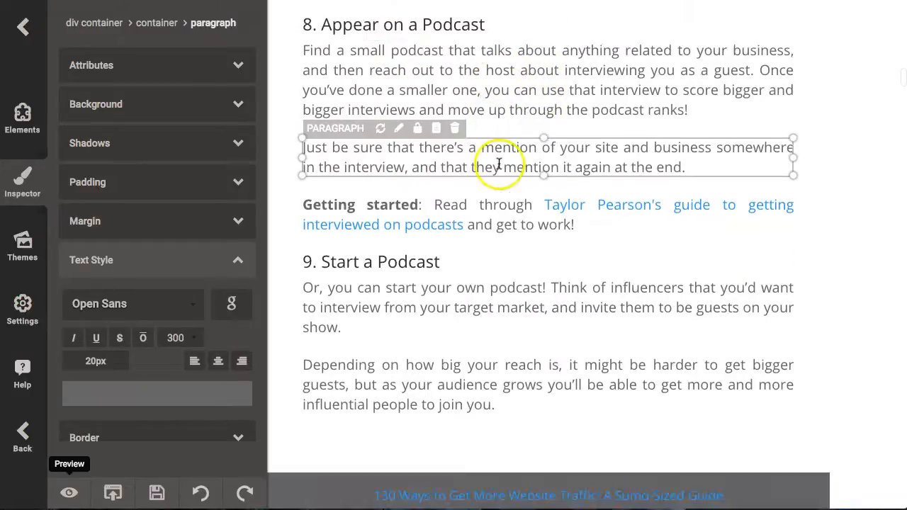
Check the font of both paragraphs under "9. Start a Podcast" and look over the surrounding sections.
scroll(423, 320, "down", 2)
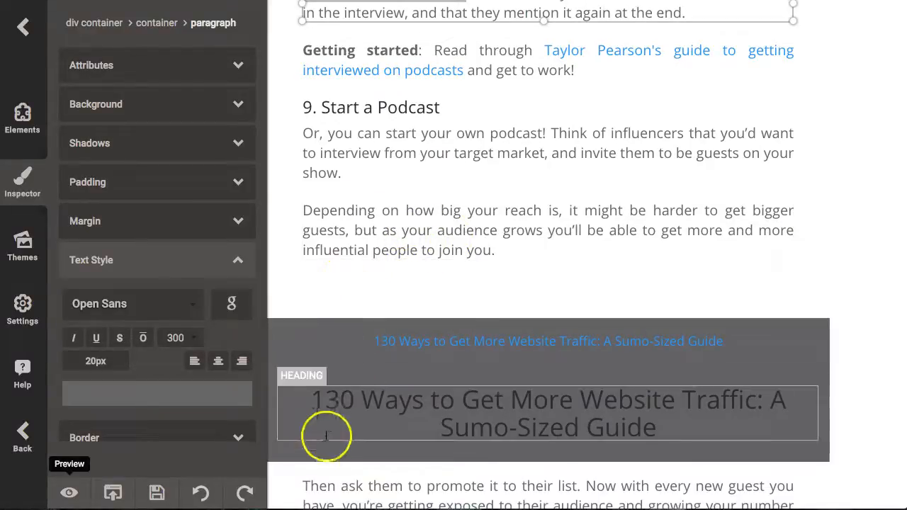
left_click(420, 238)
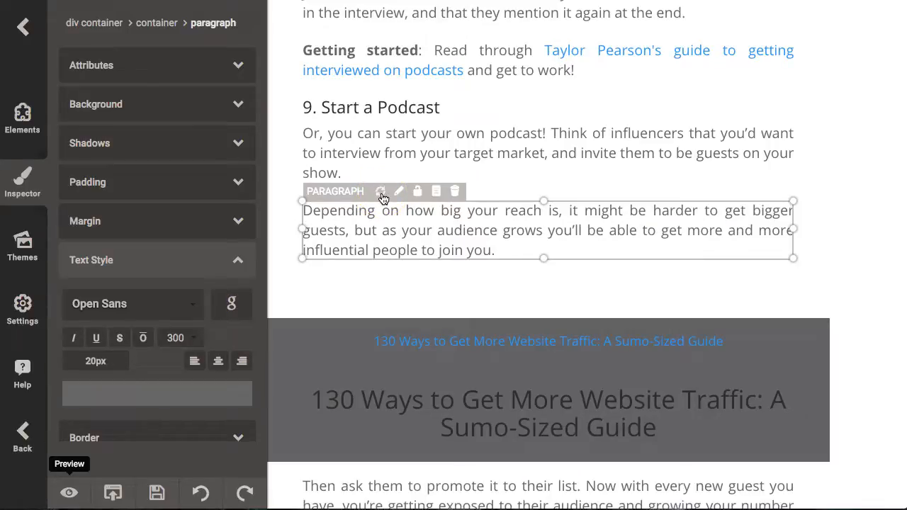
scroll(383, 199, "up", 8)
scroll(425, 313, "down", 6)
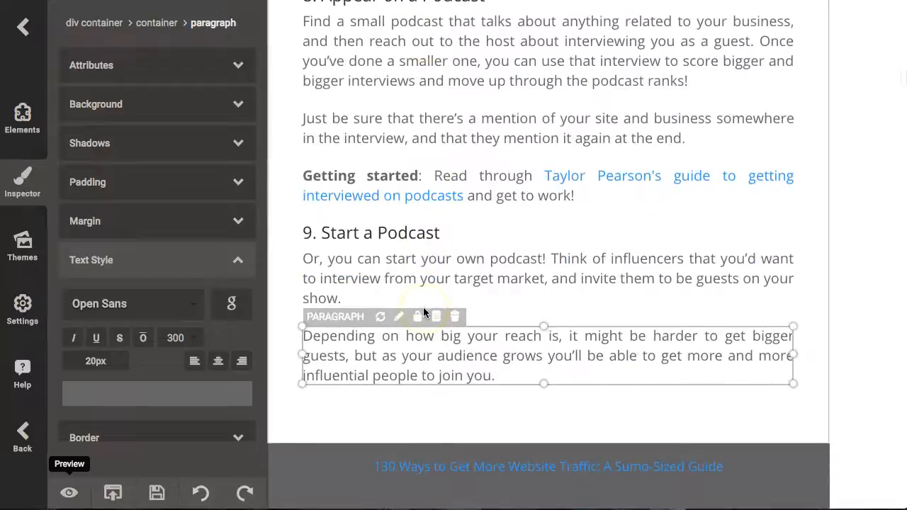
left_click(399, 255)
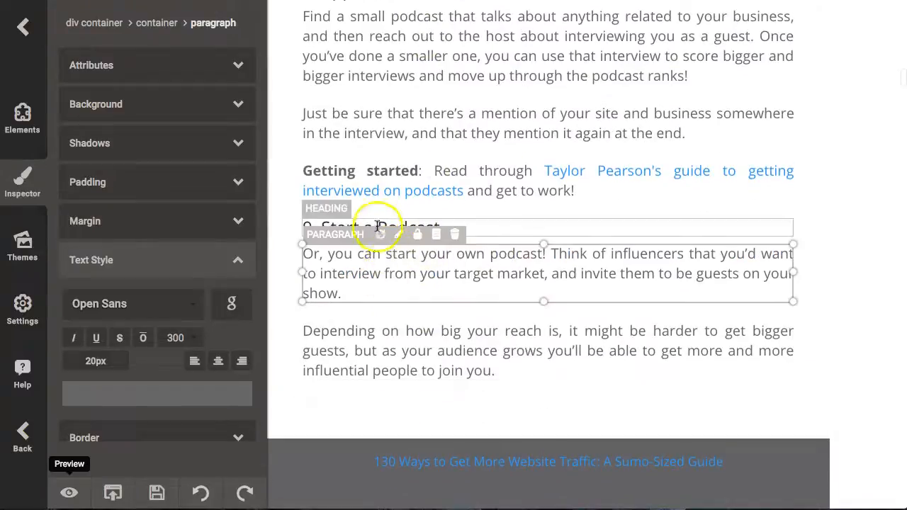
scroll(536, 212, "down", 5)
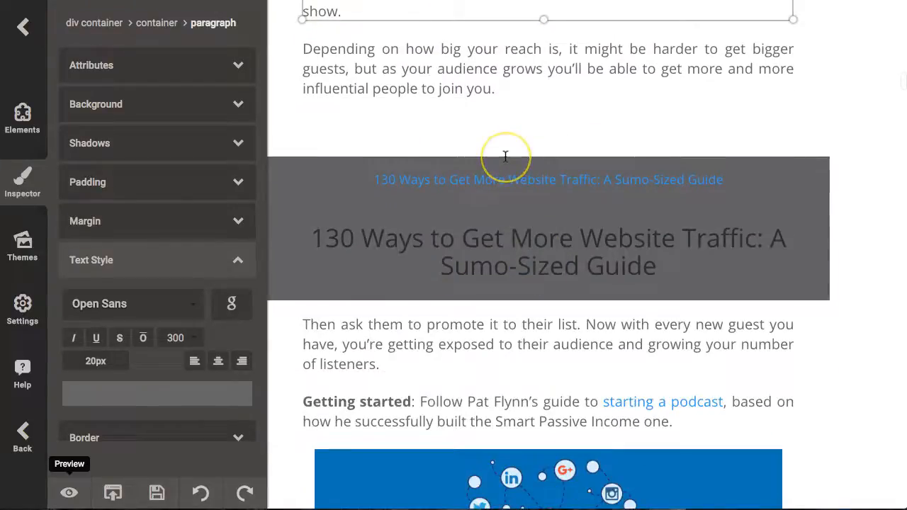
scroll(505, 156, "up", 8)
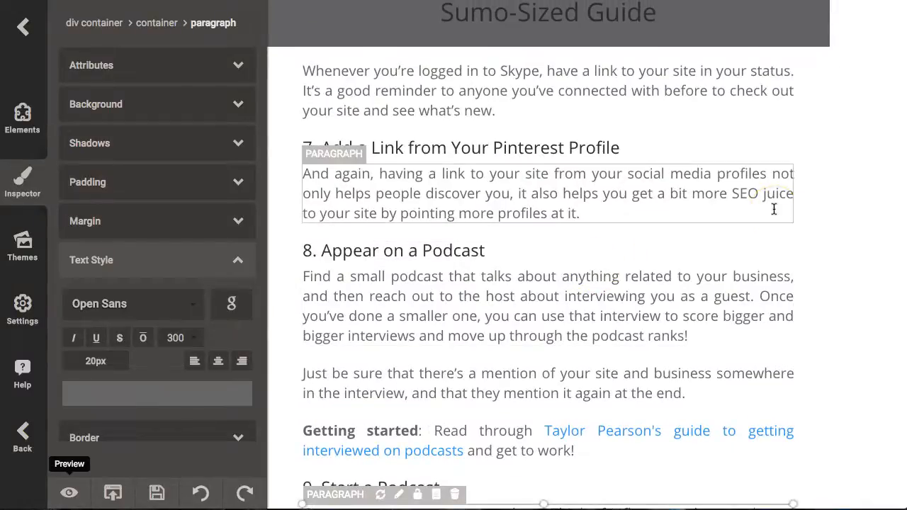
Switch the selection from the paragraph to the page body and save the project.
left_click(872, 61)
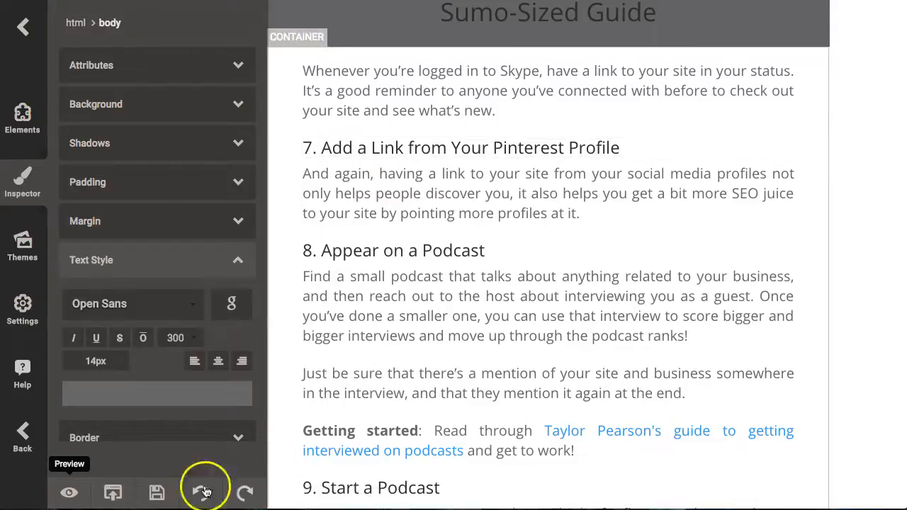
left_click(156, 493)
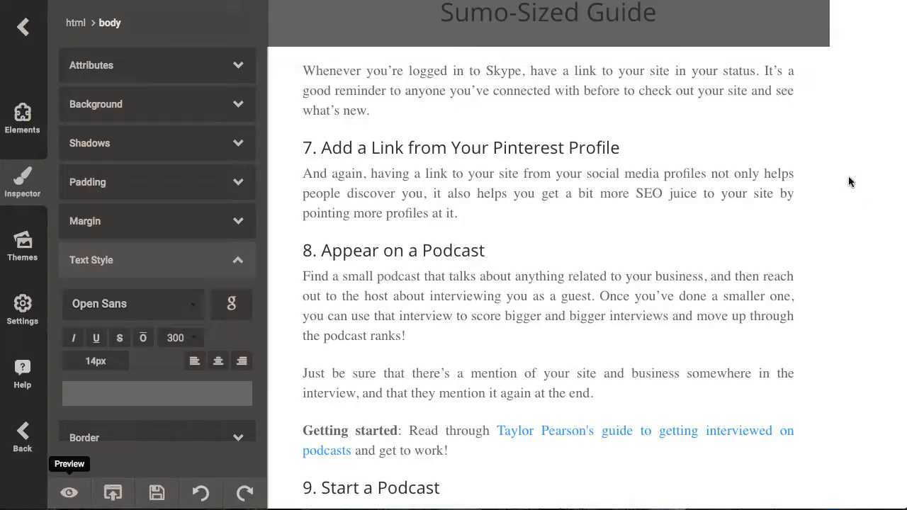
Review the body text font across the ebook's sections, from "7. Add a Link from Your Pinterest Profile" through section 11 and back to section 4.
left_click(691, 253)
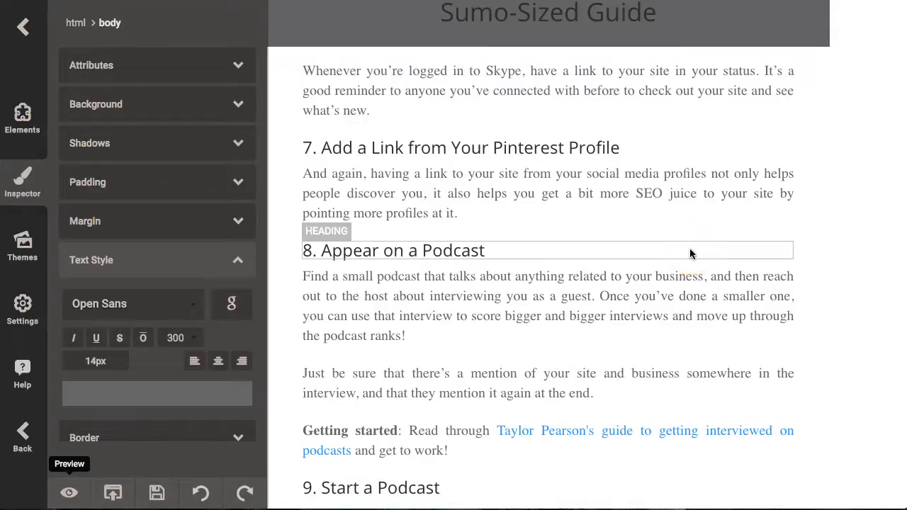
left_click(634, 195)
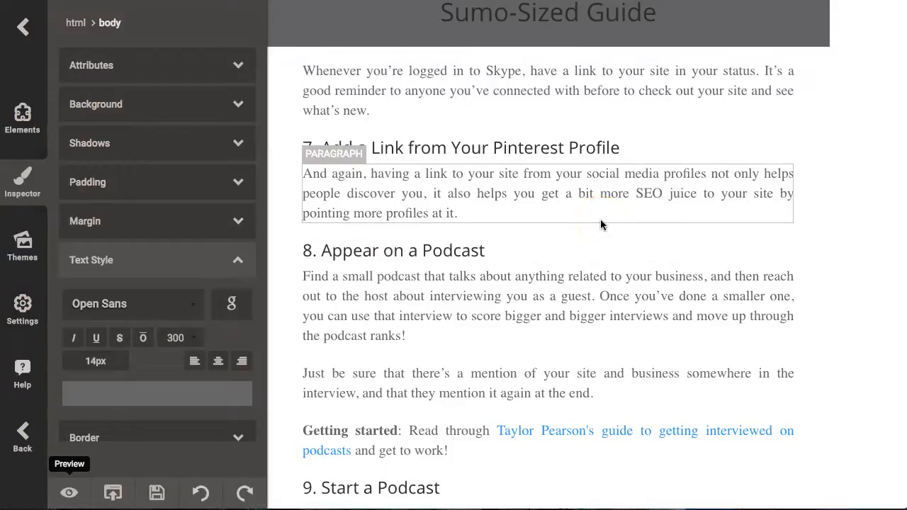
scroll(556, 125, "up", 3)
scroll(555, 125, "down", 3)
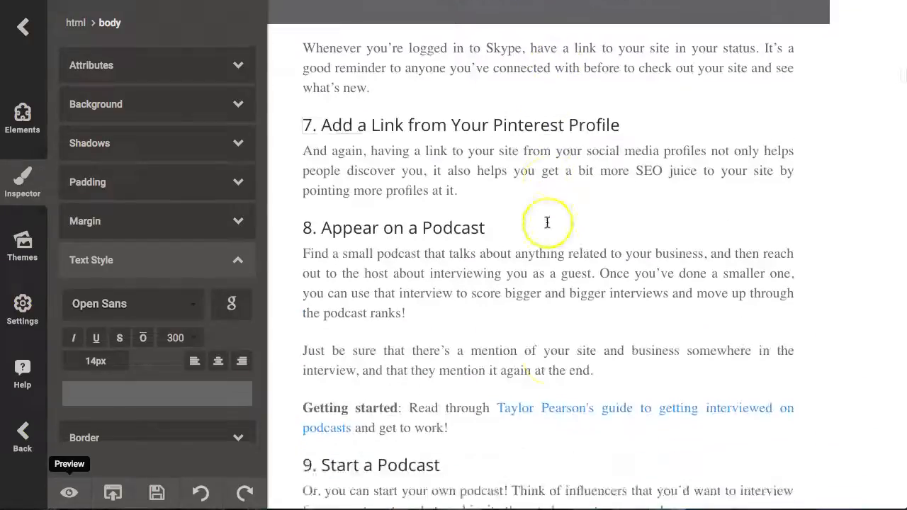
scroll(547, 222, "down", 4)
left_click(532, 217)
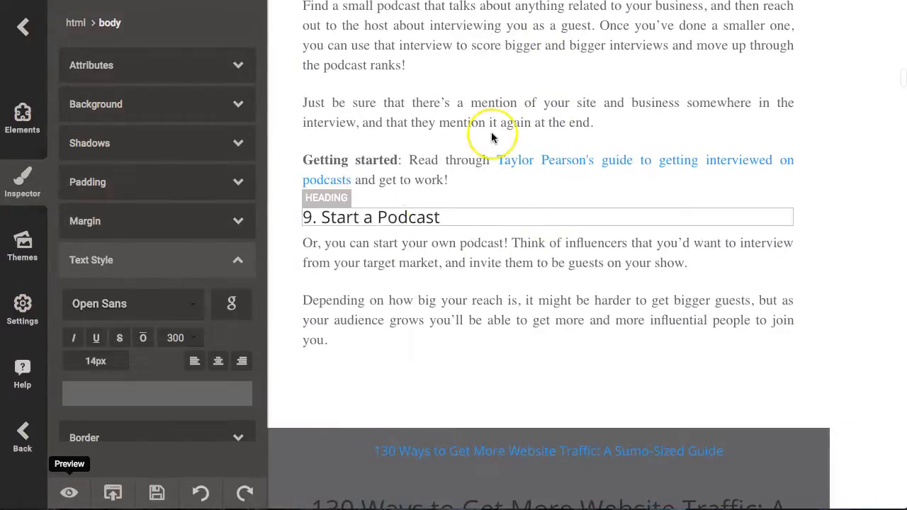
scroll(491, 131, "down", 5)
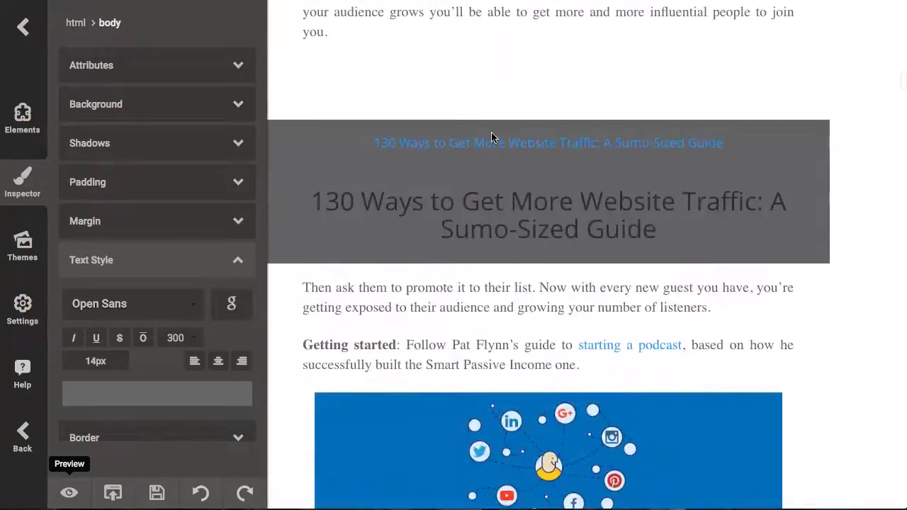
scroll(399, 334, "down", 1)
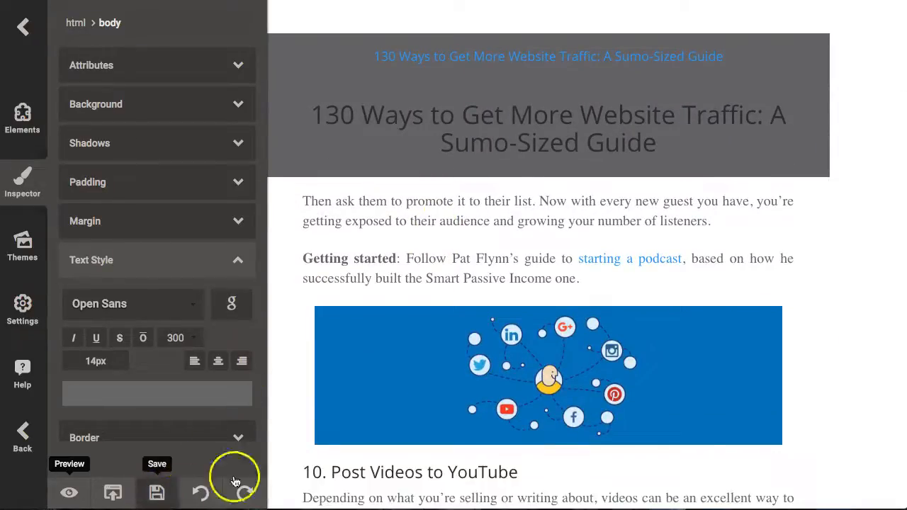
scroll(560, 269, "down", 1)
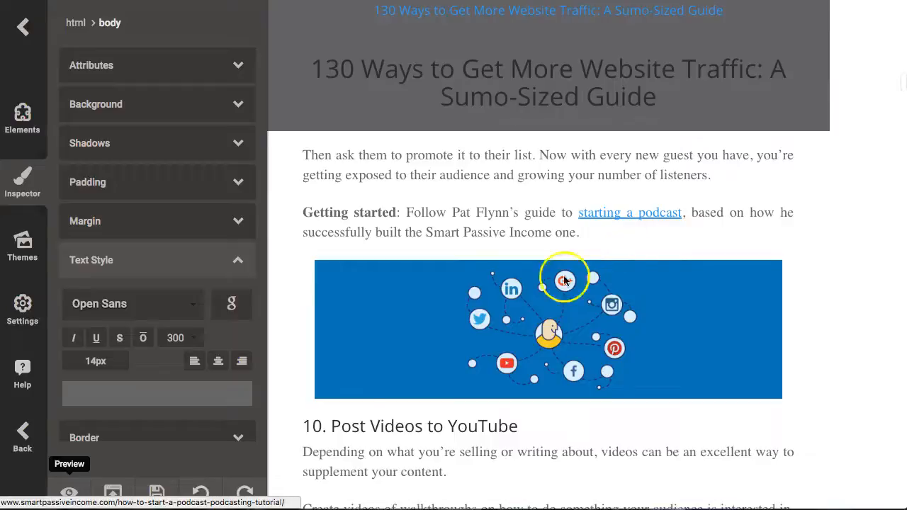
scroll(565, 281, "down", 5)
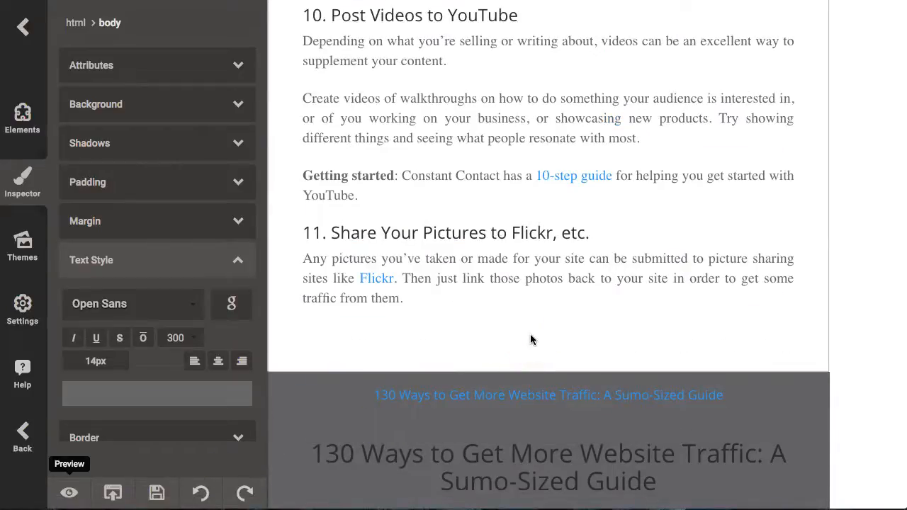
scroll(708, 132, "up", 12)
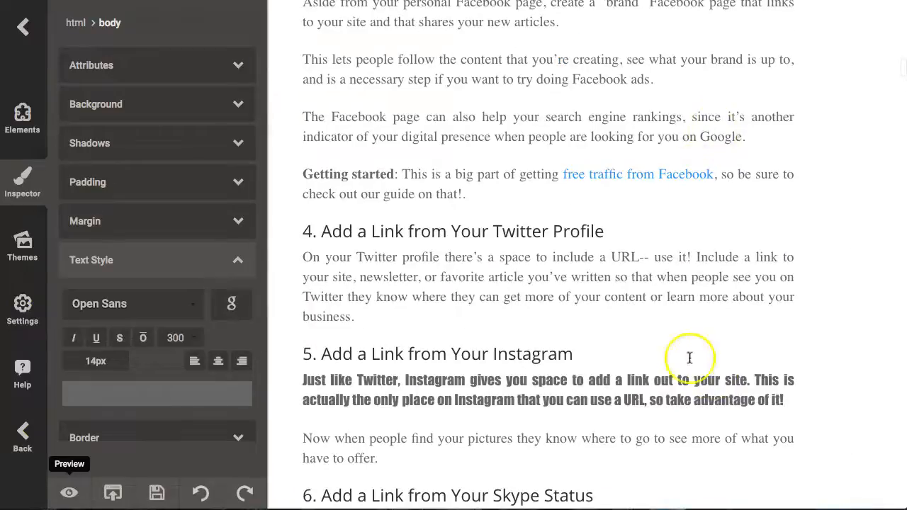
Select the cover page's div container and open the Media Manager for its background image.
scroll(701, 255, "up", 10)
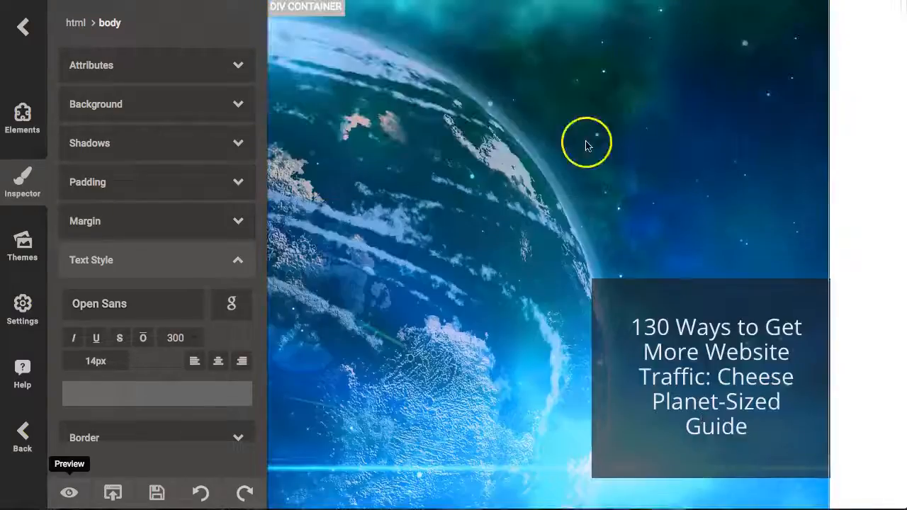
left_click(813, 27)
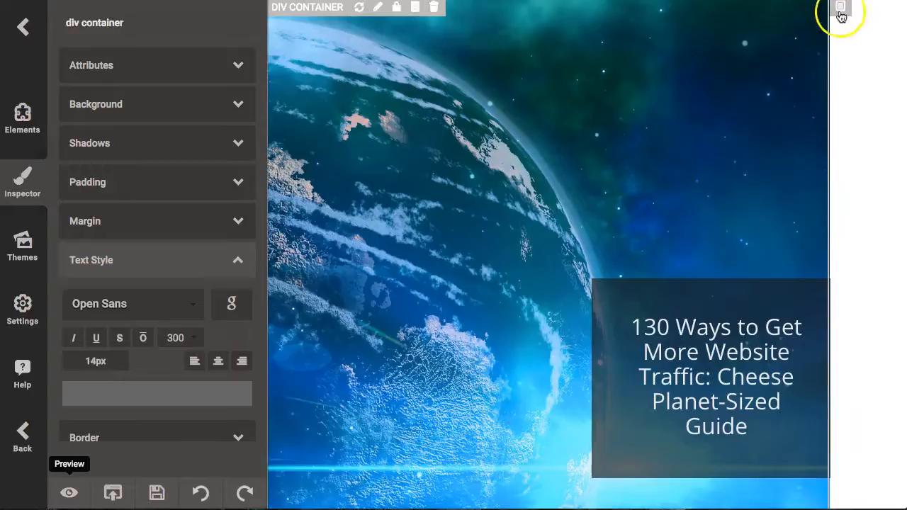
left_click(841, 13)
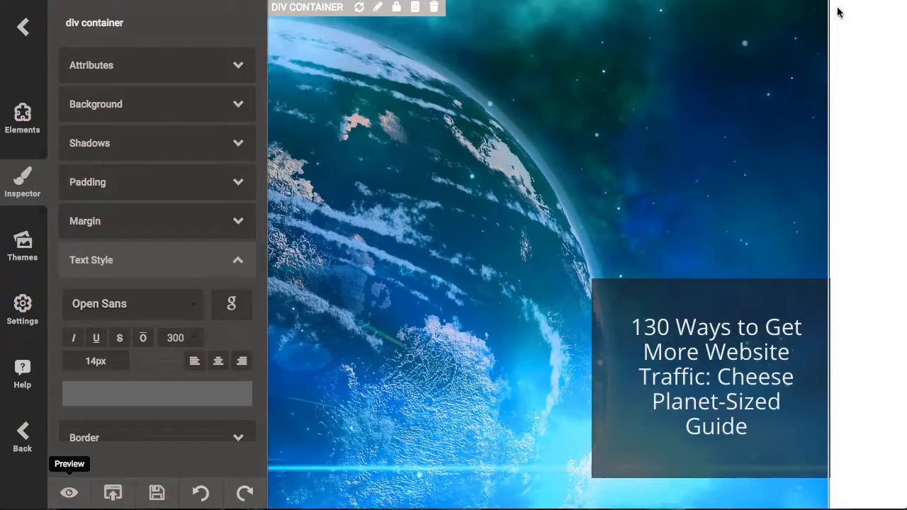
left_click(97, 104)
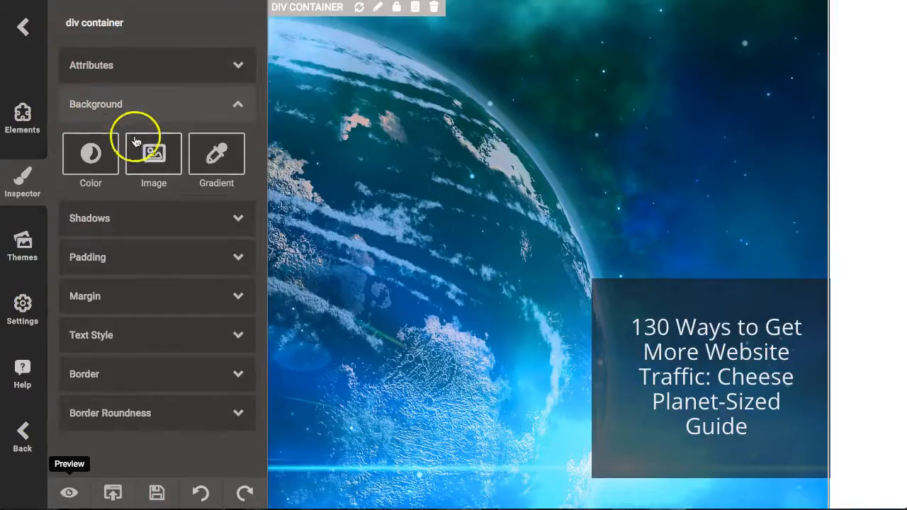
left_click(136, 142)
left_click(398, 46)
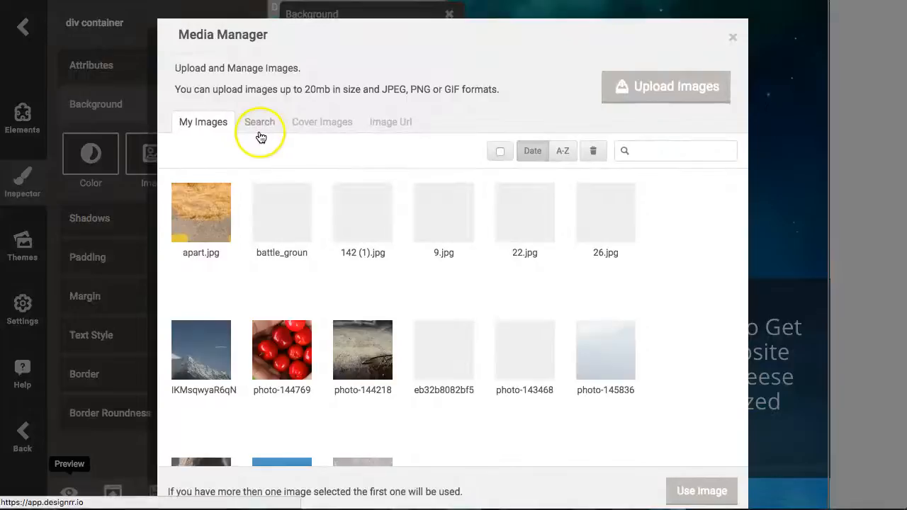
Apply the gridded map of Europe and North Africa from the cover images as the cover background and close the background settings.
left_click(329, 127)
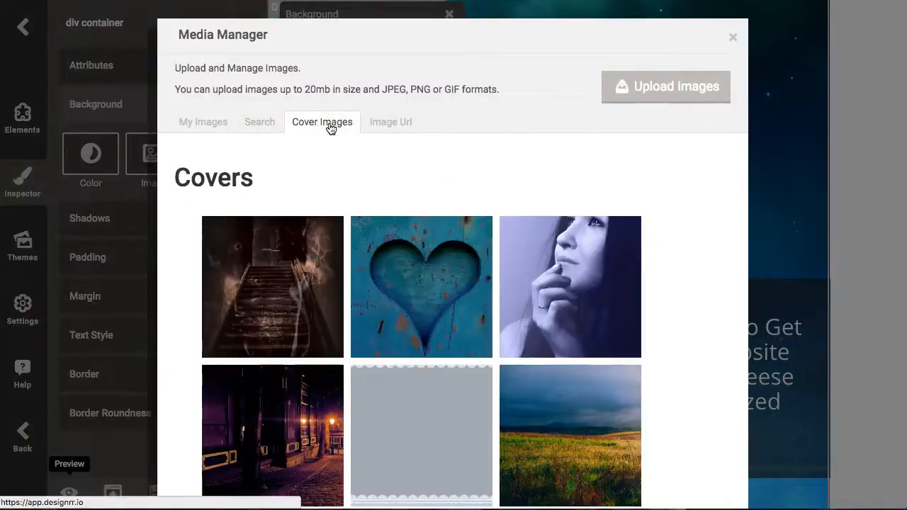
scroll(411, 348, "down", 5)
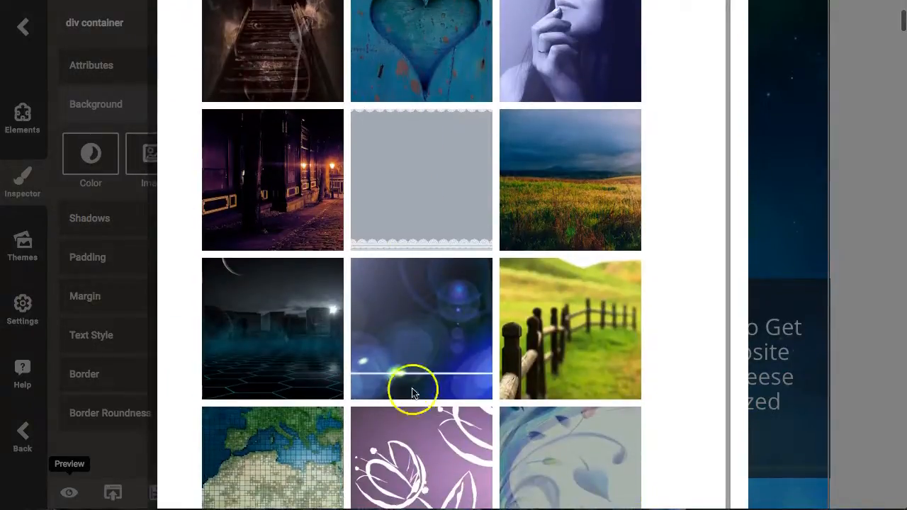
scroll(415, 393, "down", 3)
left_click(284, 344)
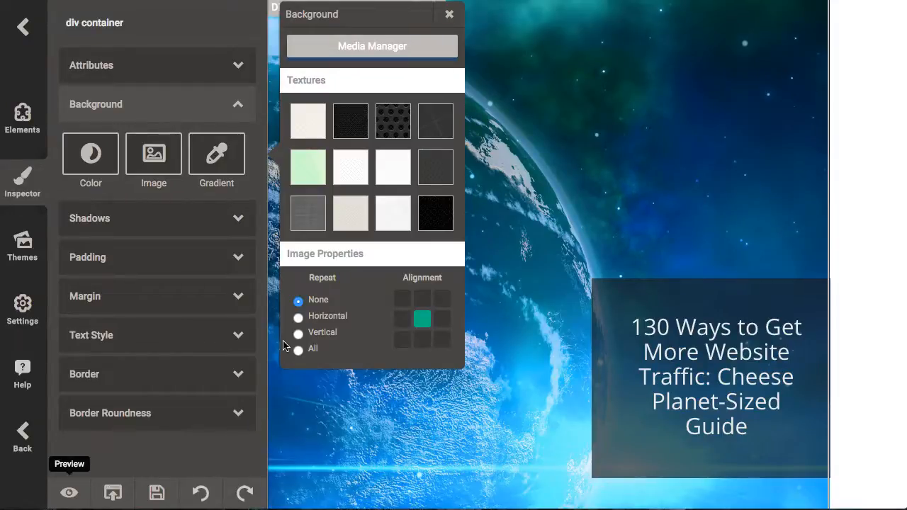
left_click(447, 13)
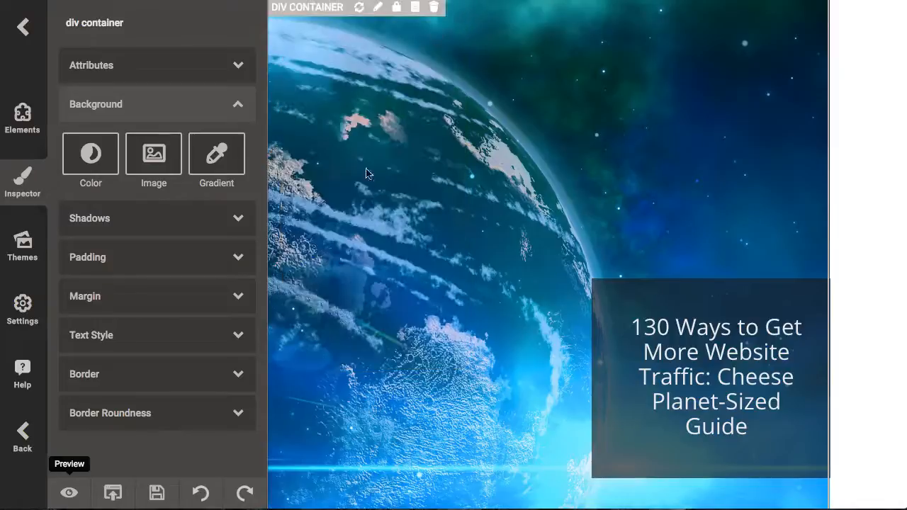
Save the project with its map cover and exit the builder to the projects dashboard.
scroll(421, 334, "down", 5)
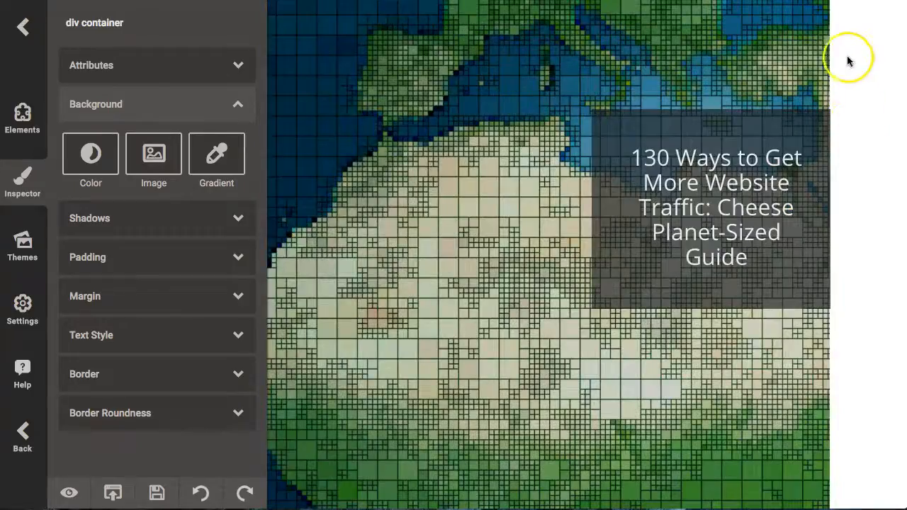
scroll(399, 118, "up", 2)
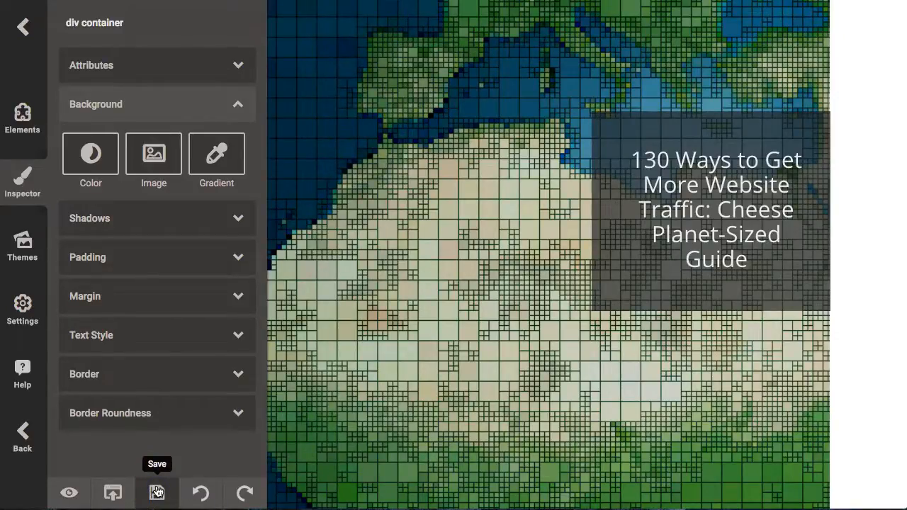
left_click(157, 491)
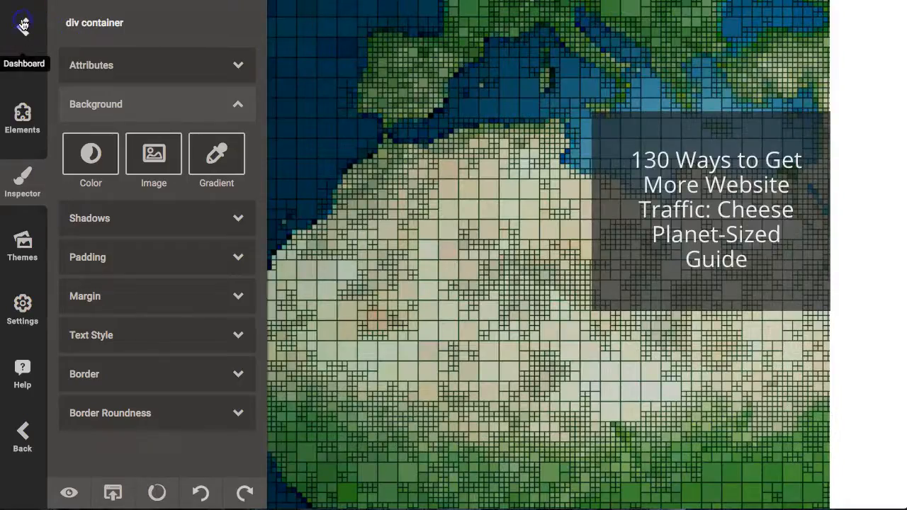
left_click(23, 26)
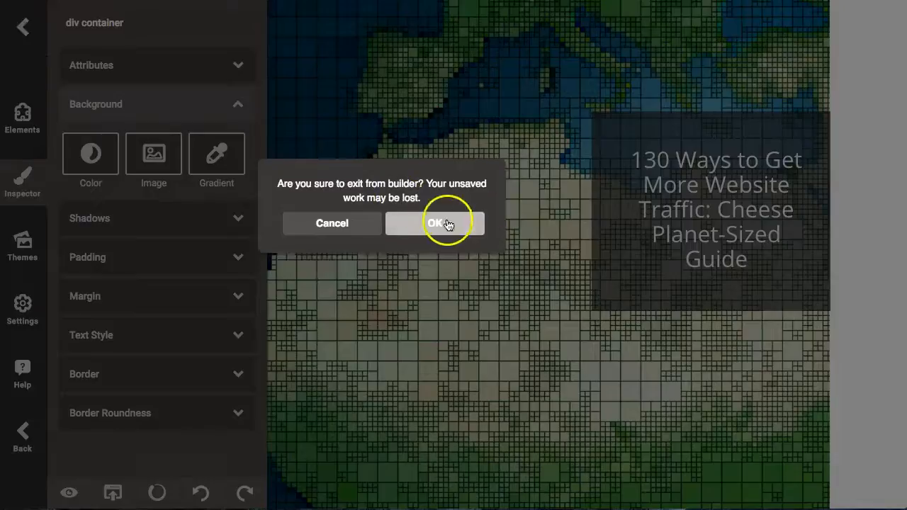
left_click(442, 225)
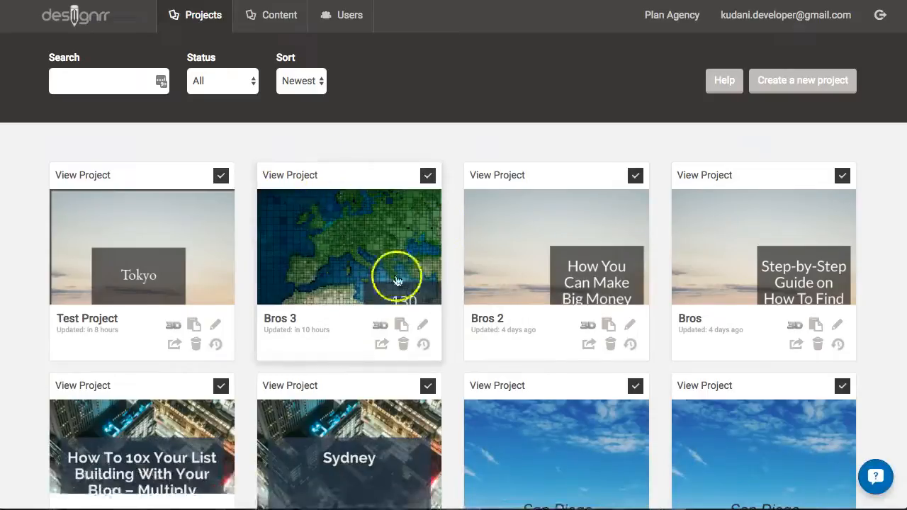
left_click(424, 346)
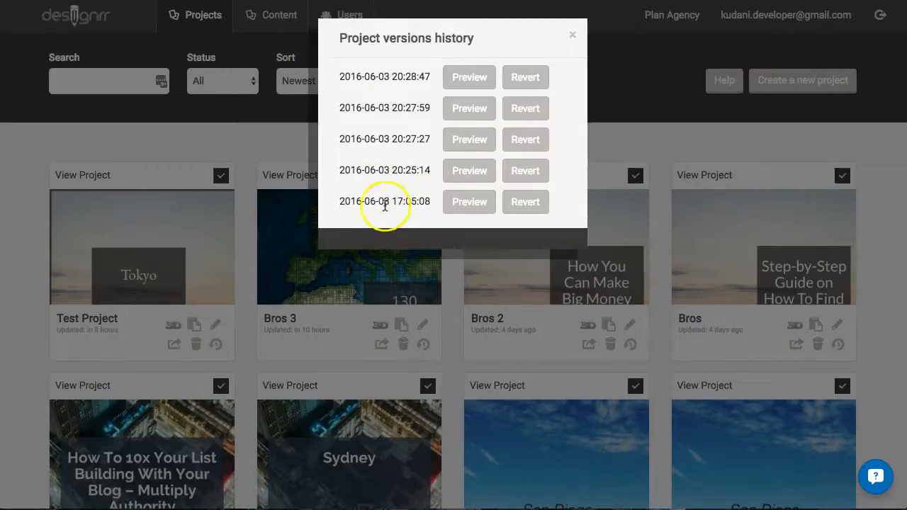
left_click(464, 205)
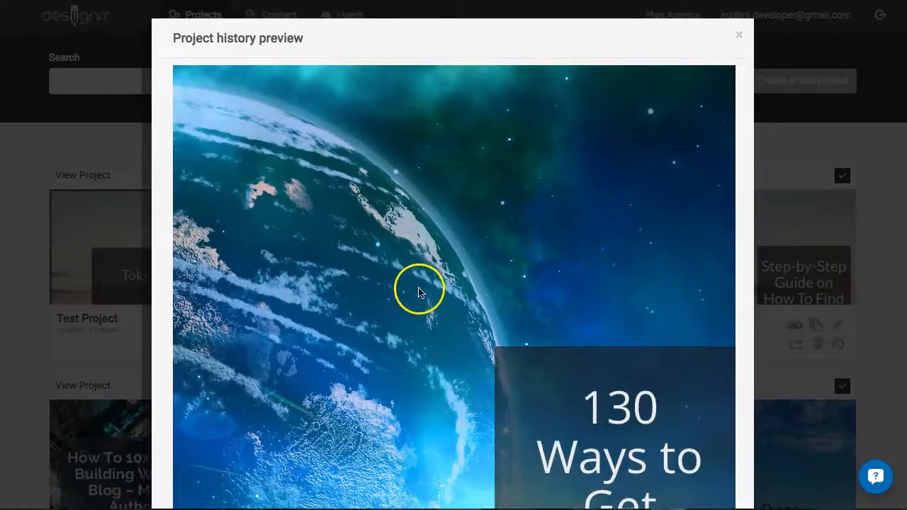
scroll(419, 292, "down", 10)
scroll(463, 287, "down", 4)
scroll(462, 287, "up", 13)
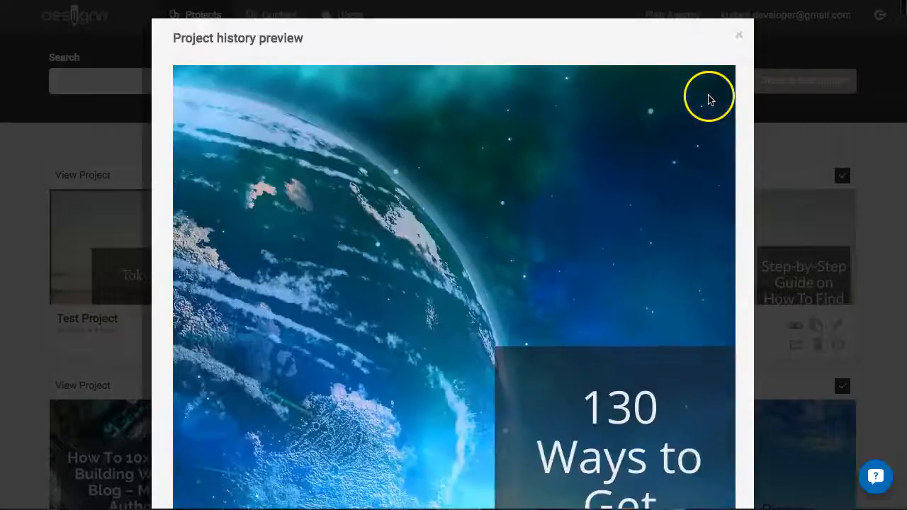
left_click(739, 35)
left_click(469, 172)
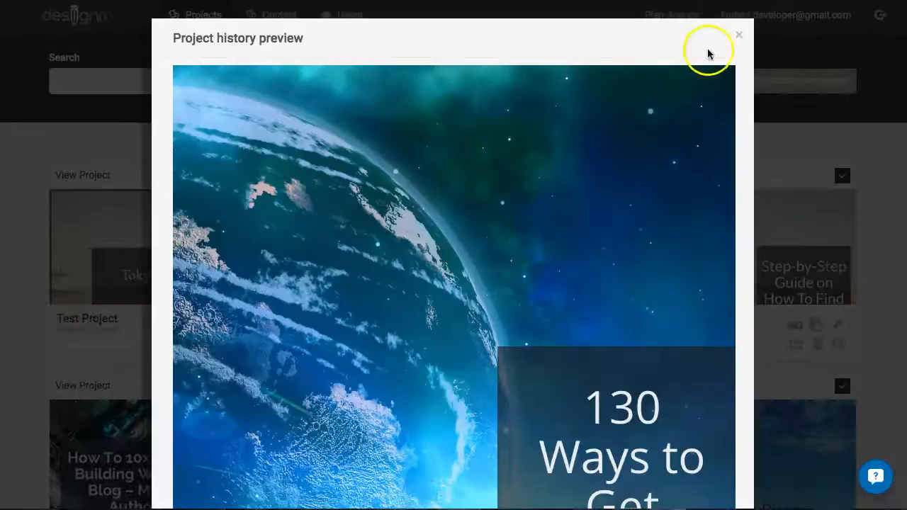
left_click(733, 36)
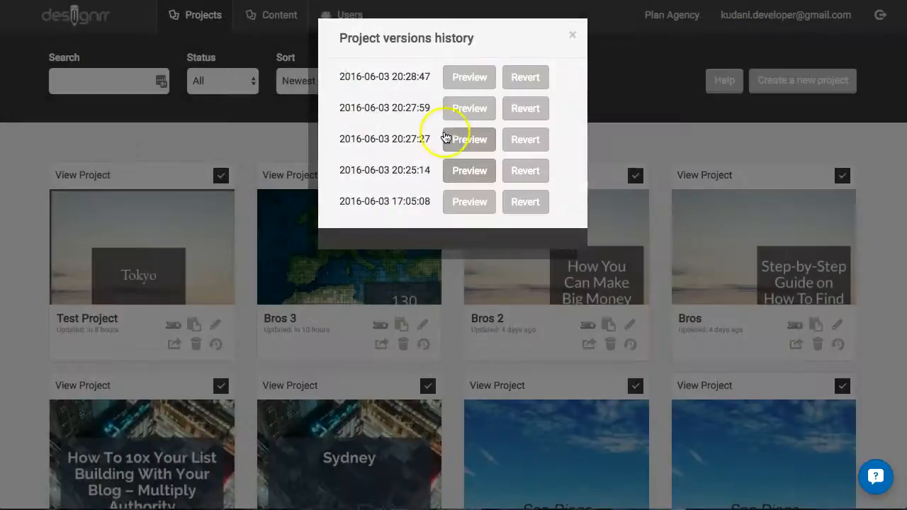
left_click(468, 79)
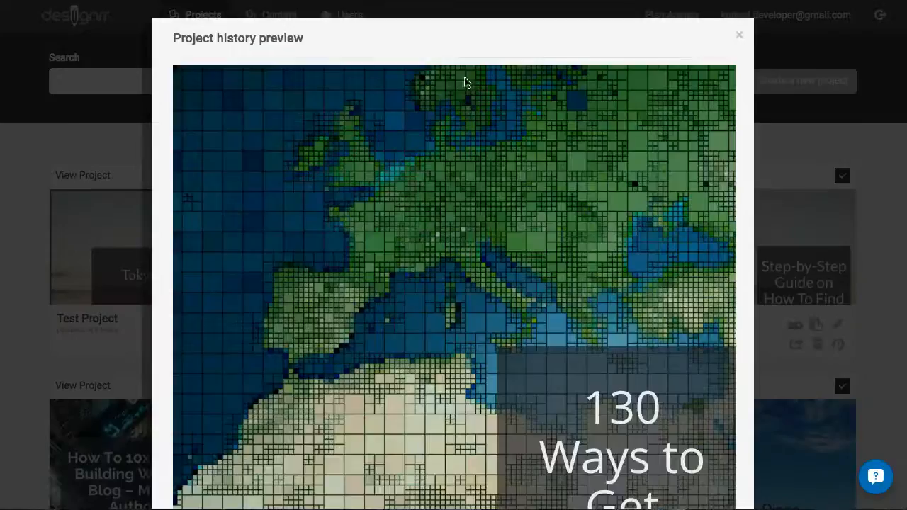
scroll(466, 419, "down", 3)
scroll(587, 208, "up", 3)
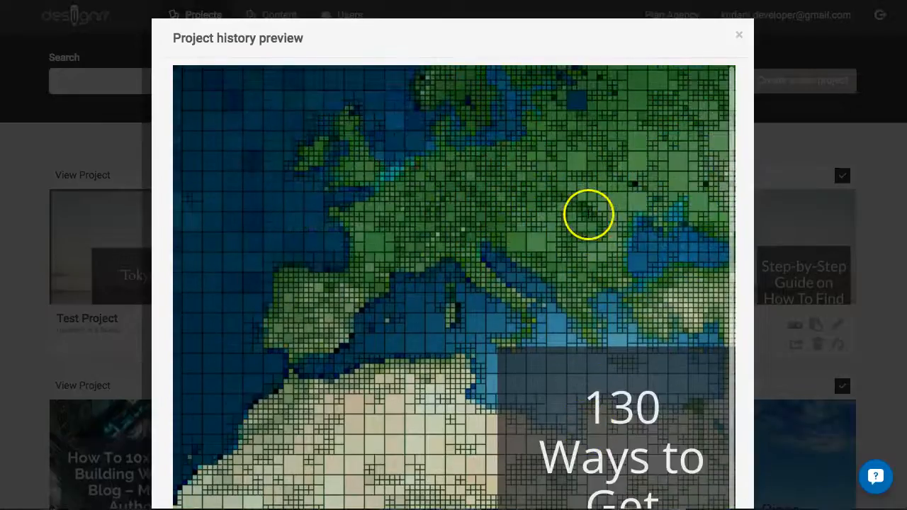
left_click(740, 35)
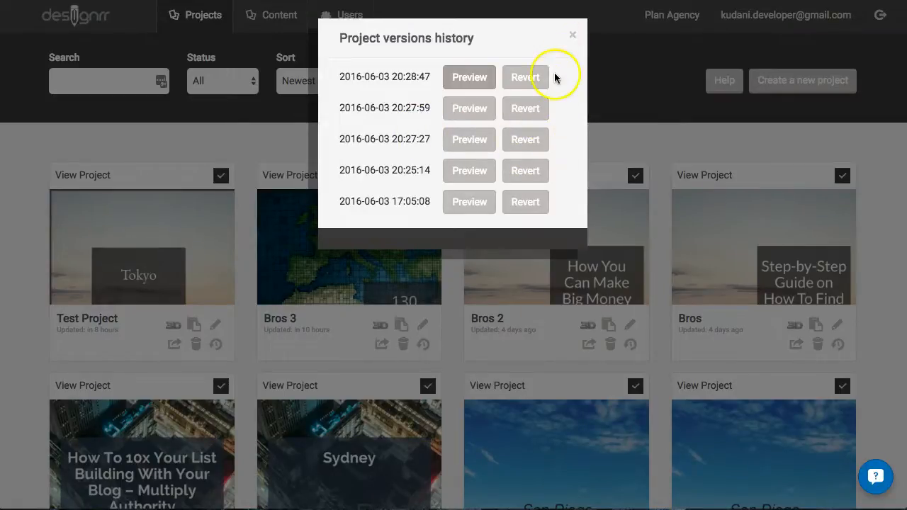
left_click(573, 39)
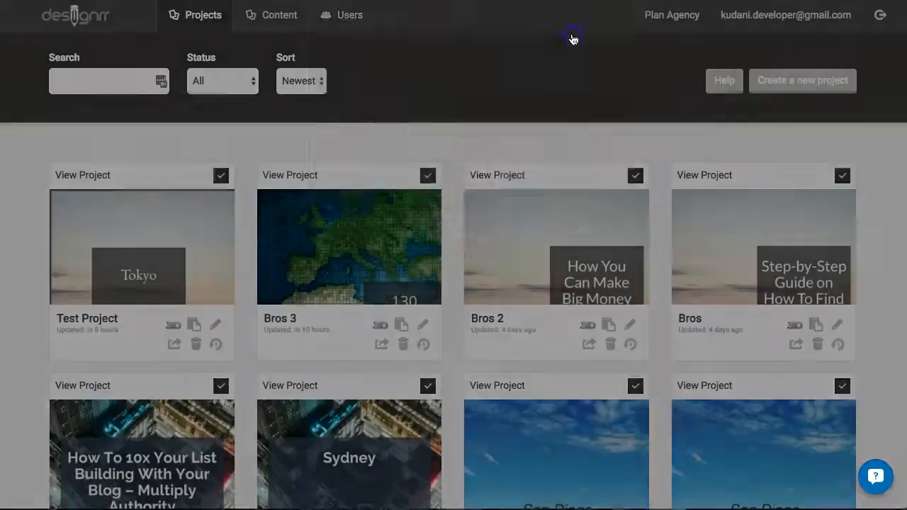
Open the Bros 3 project in the builder and show its Auto Save settings.
scroll(447, 208, "down", 1)
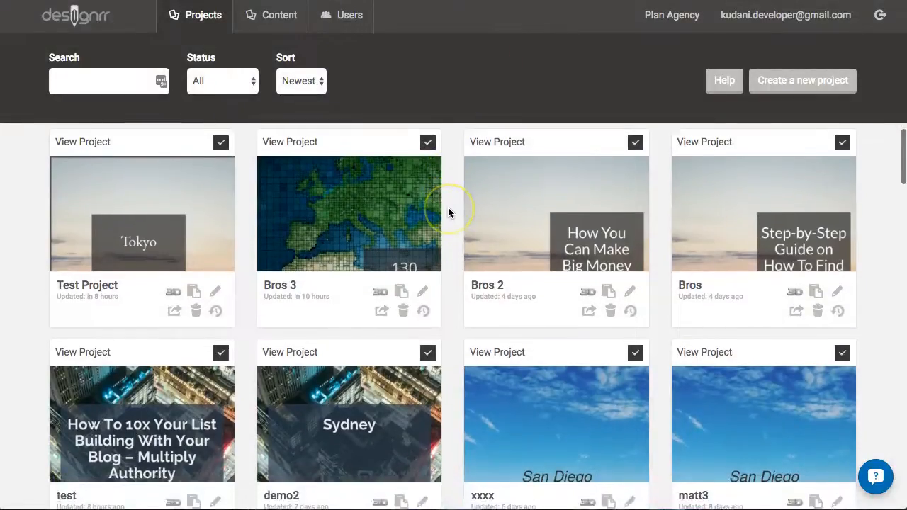
left_click(326, 218)
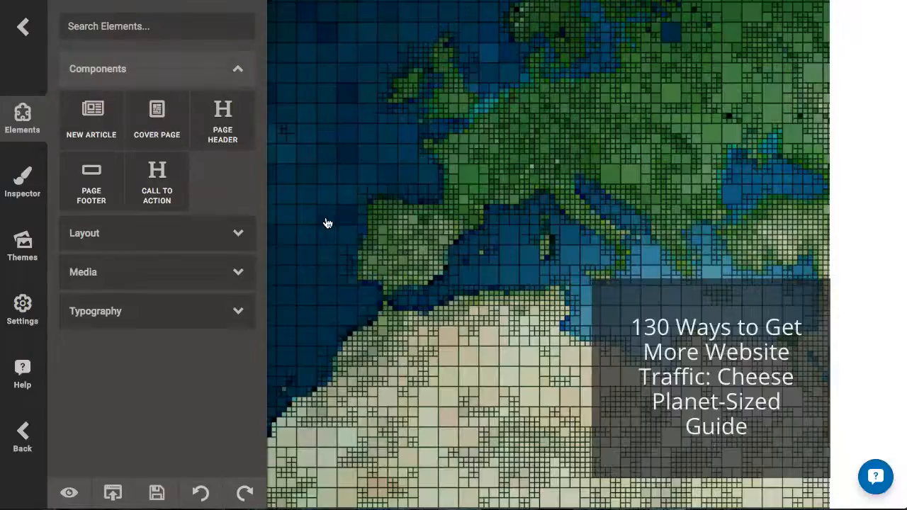
left_click(23, 310)
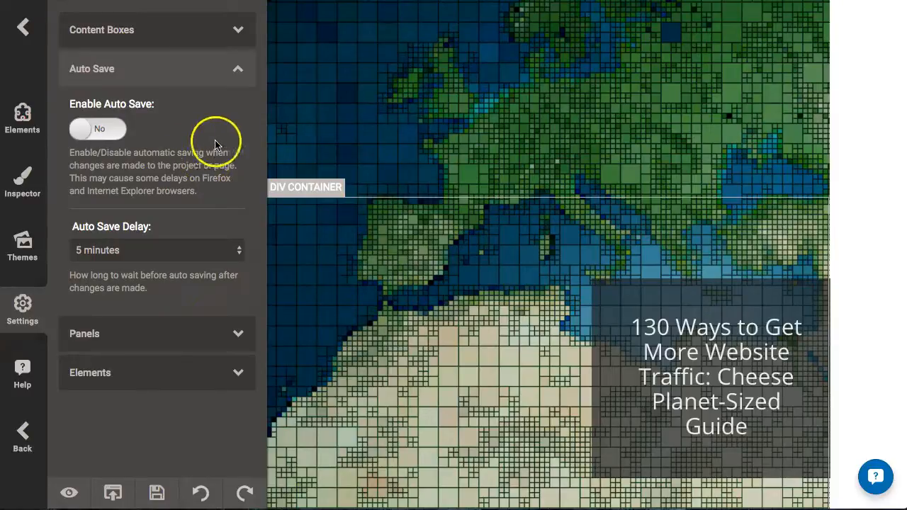
Try out Auto Save by enabling it and viewing the delay options, and switch it back off.
left_click(83, 128)
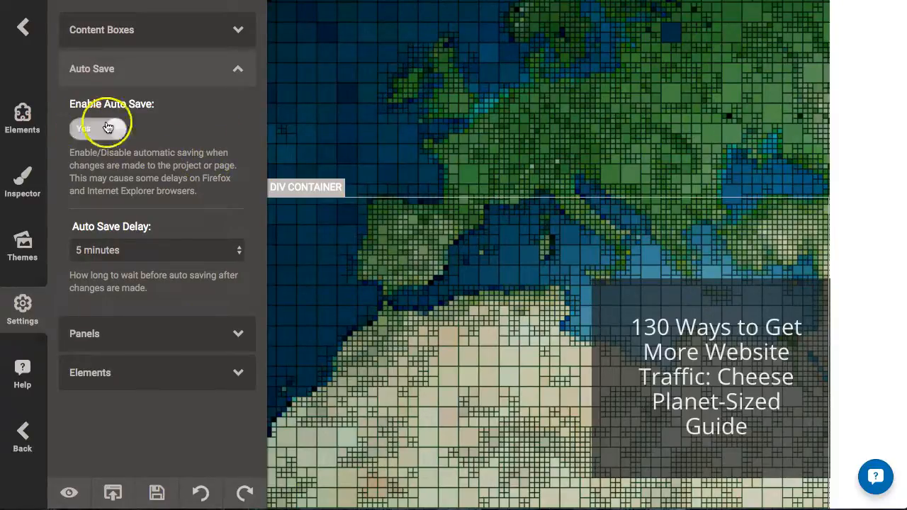
left_click(106, 250)
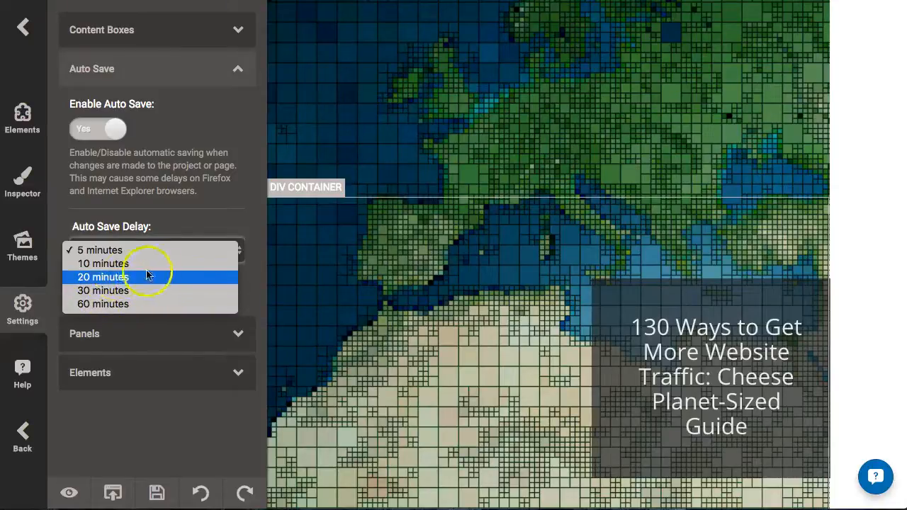
left_click(170, 221)
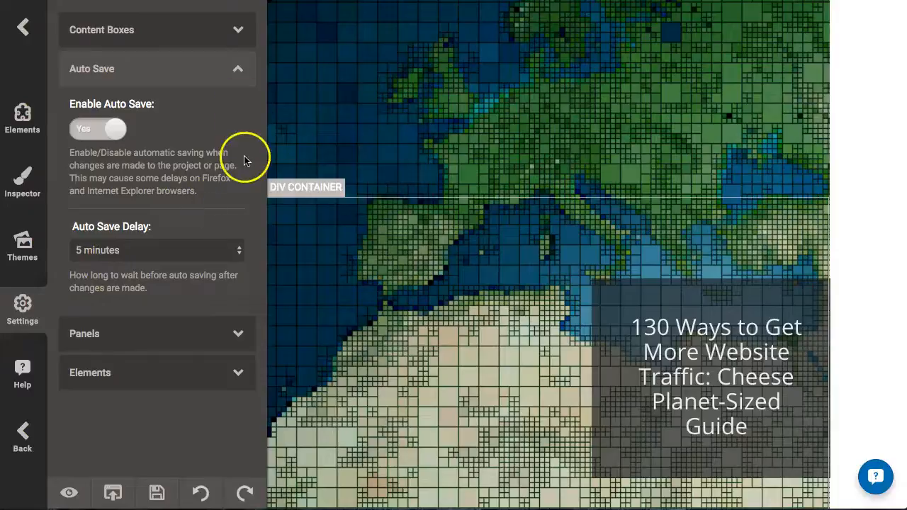
scroll(472, 105, "down", 2)
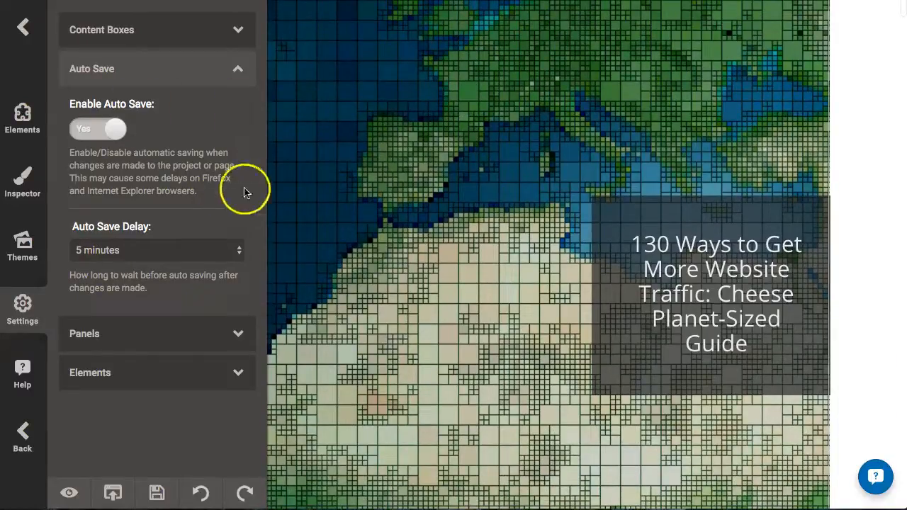
left_click(97, 129)
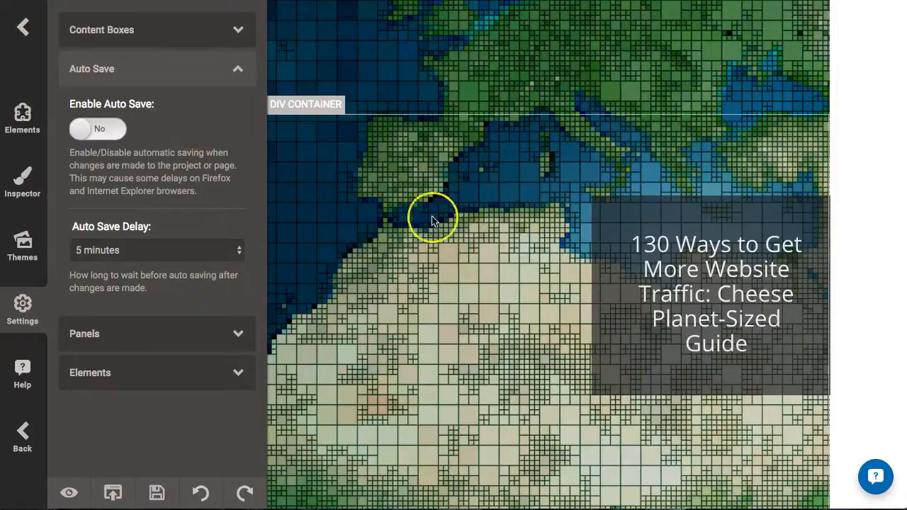
Save the project manually and return from the Auto Save settings to the page elements.
scroll(449, 222, "down", 2)
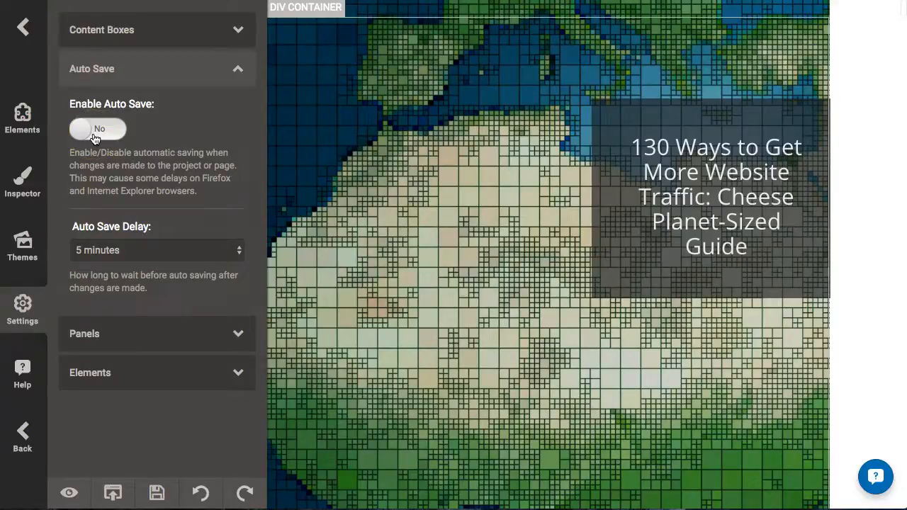
left_click(159, 494)
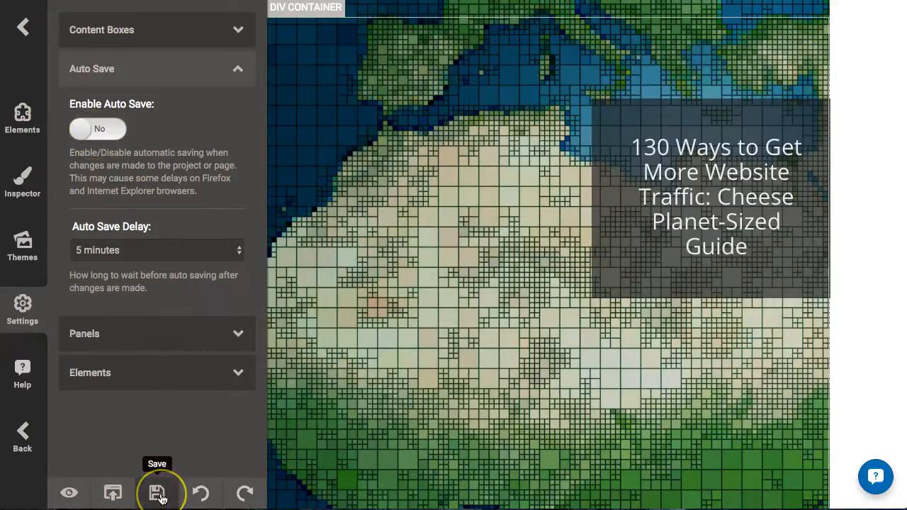
scroll(411, 377, "down", 1)
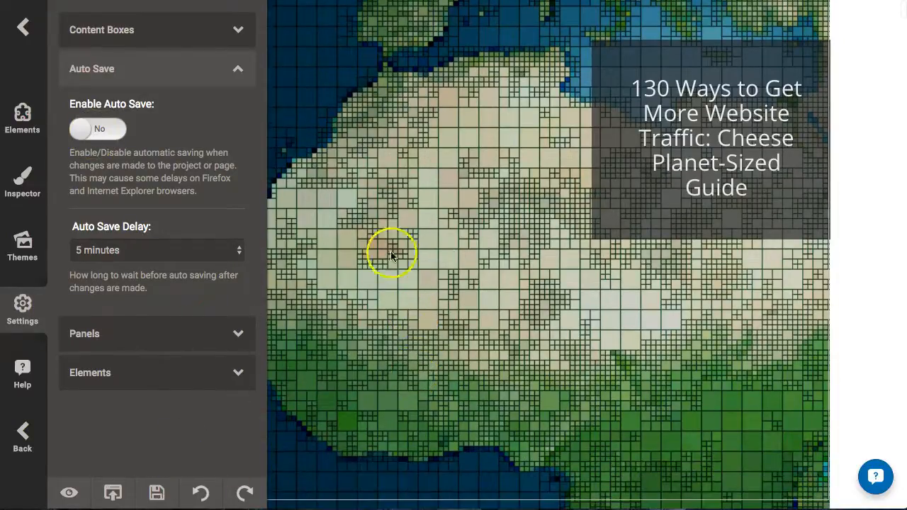
scroll(382, 270, "down", 5)
left_click(219, 111)
left_click(23, 117)
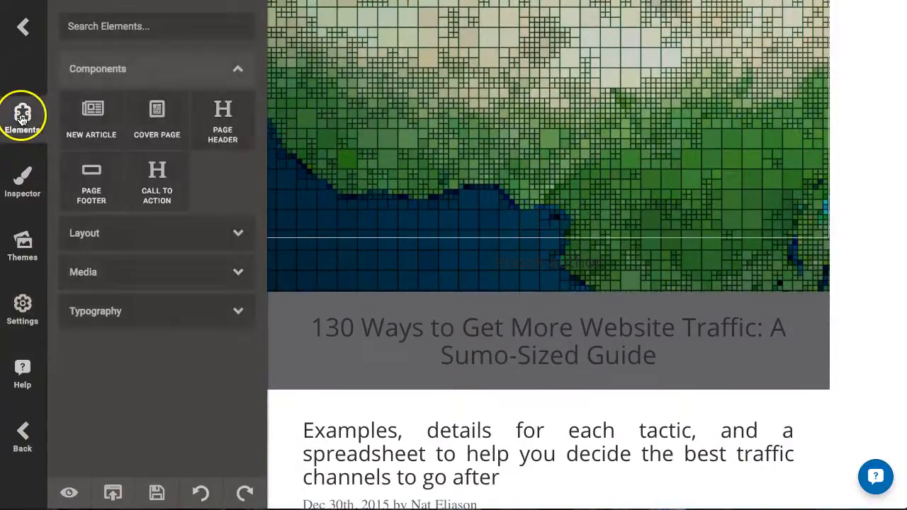
scroll(435, 186, "down", 10)
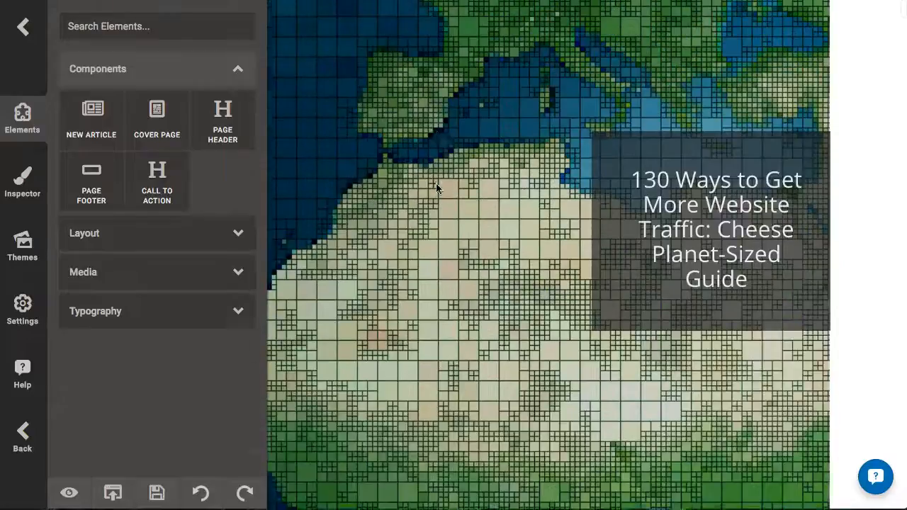
scroll(464, 262, "up", 2)
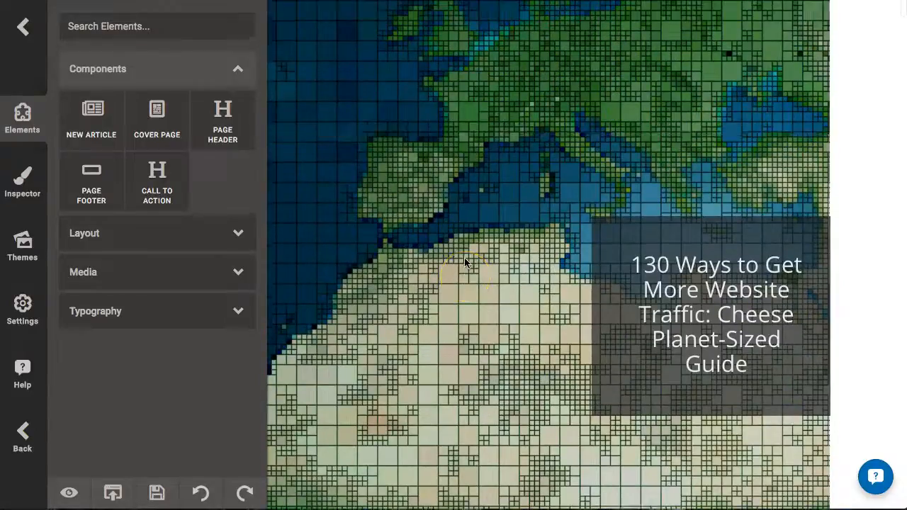
left_click(856, 85)
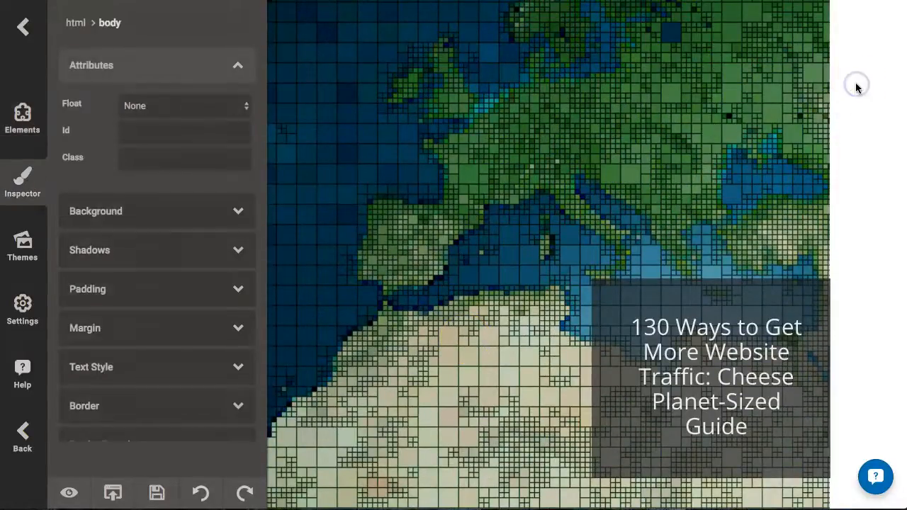
left_click(560, 125)
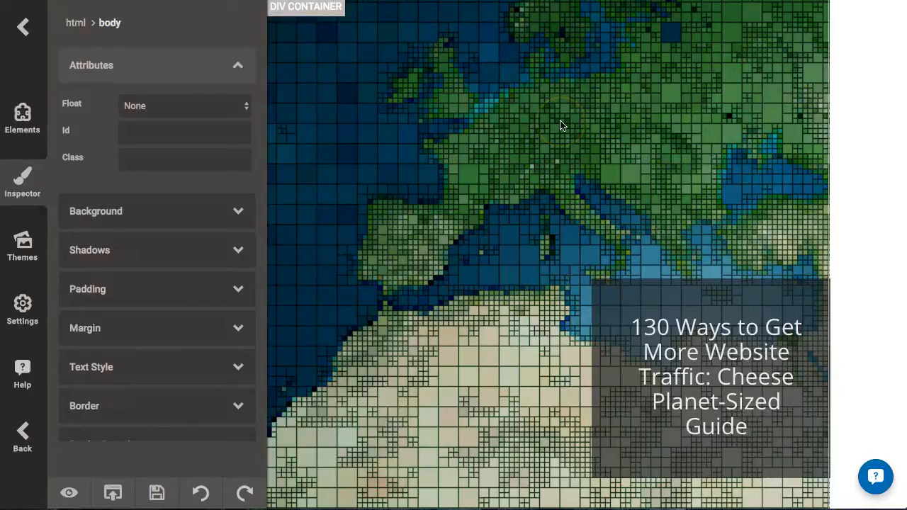
left_click(334, 251)
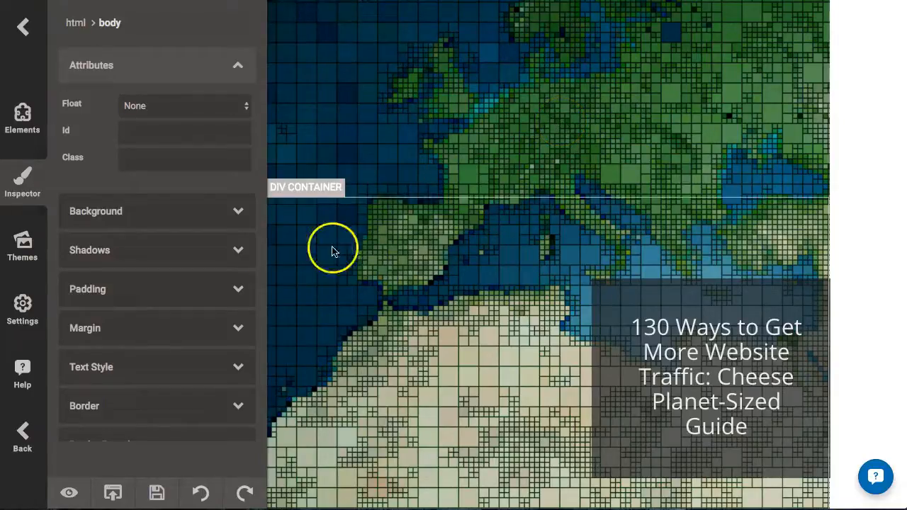